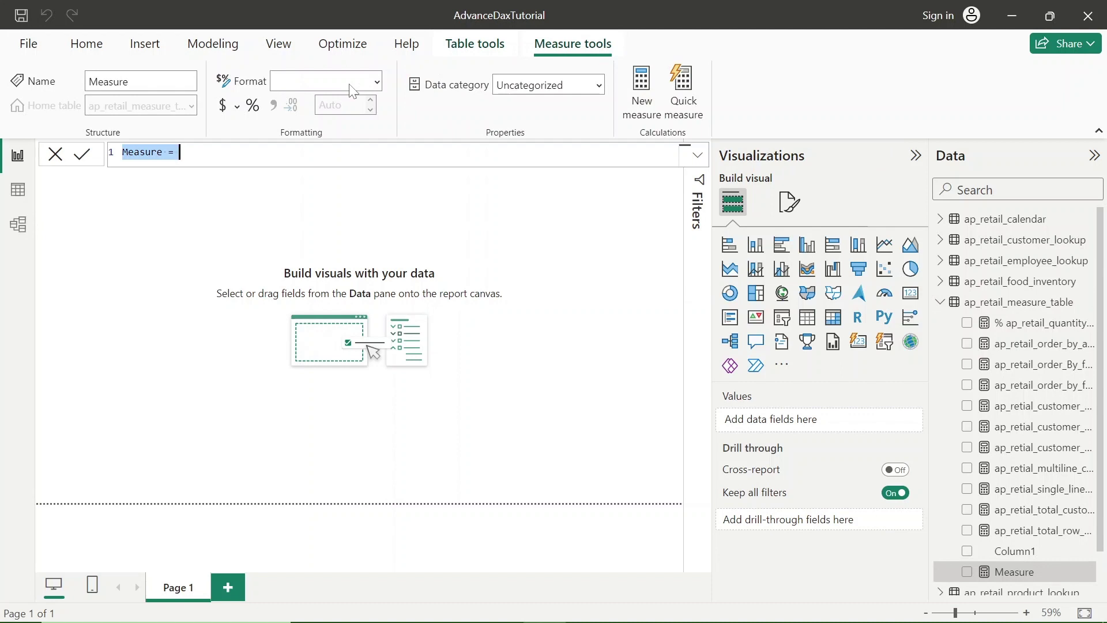
Name the new measure ap_retail_sales_last_year_colease and start its formula on a new line.
type("ap_r")
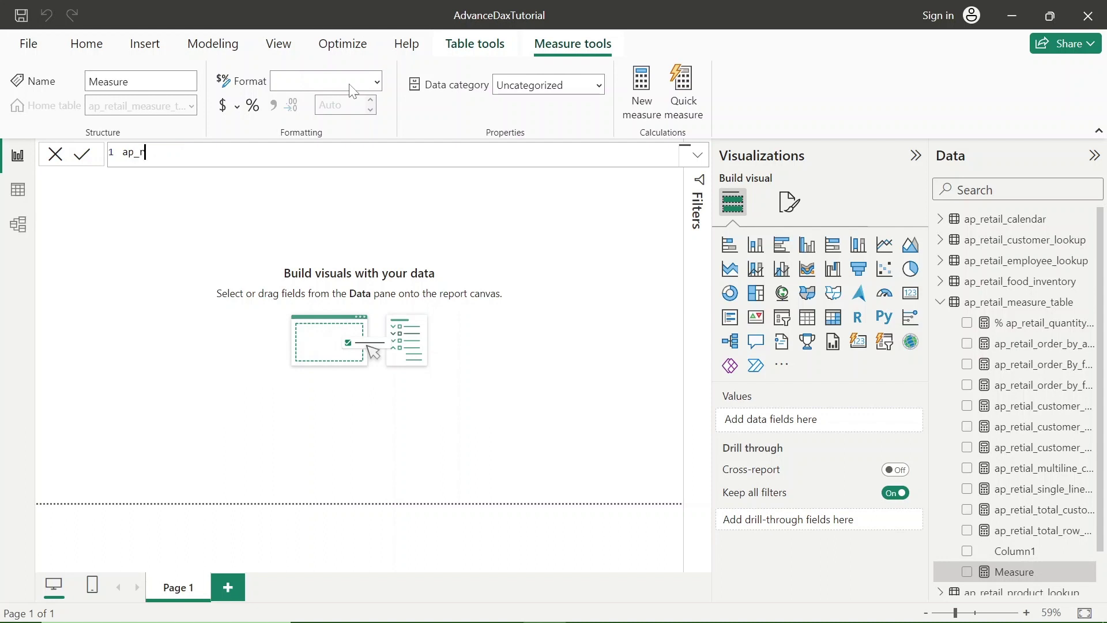
type("etail_sales_last_year_")
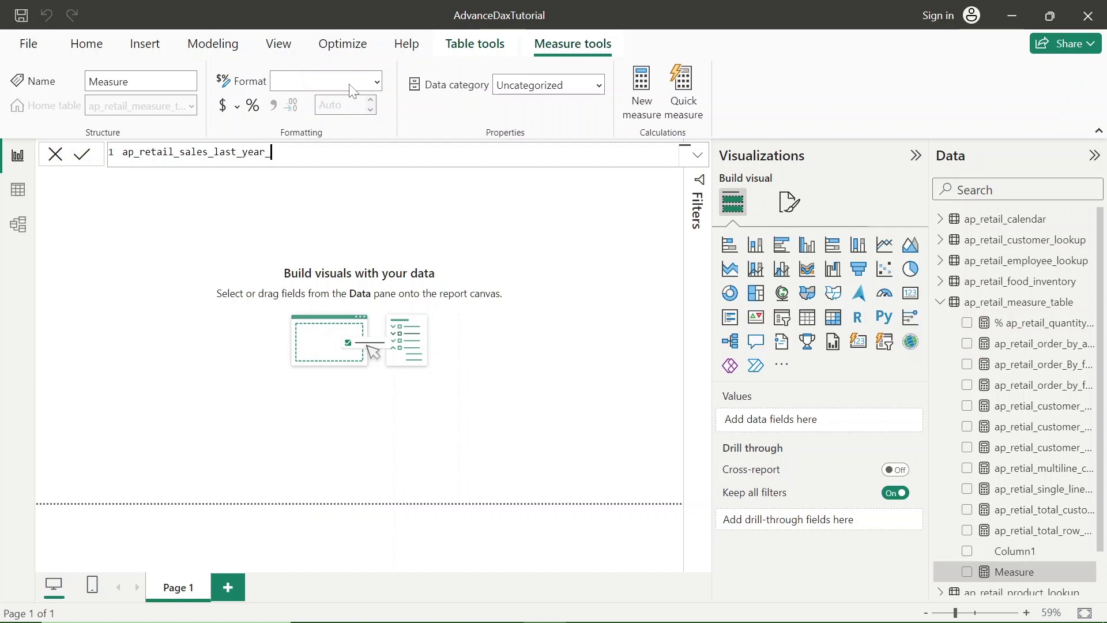
type("colease =")
key("shift+Return")
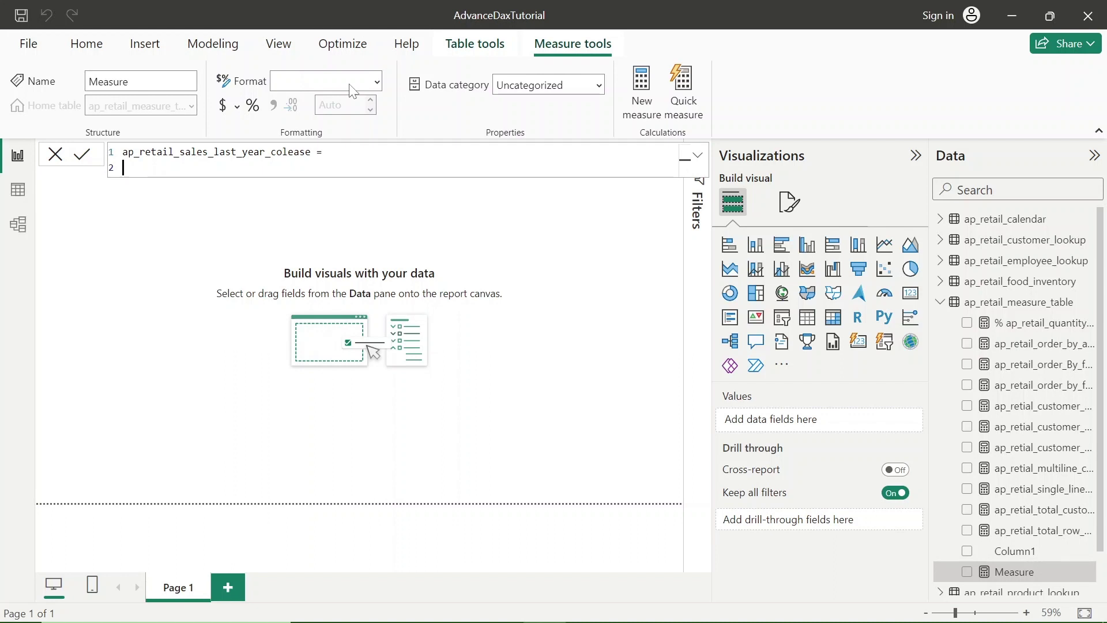
Declare the variable ap_retail_sales_last_year and begin its definition with a CALCULATE function on a separate line.
type("var")
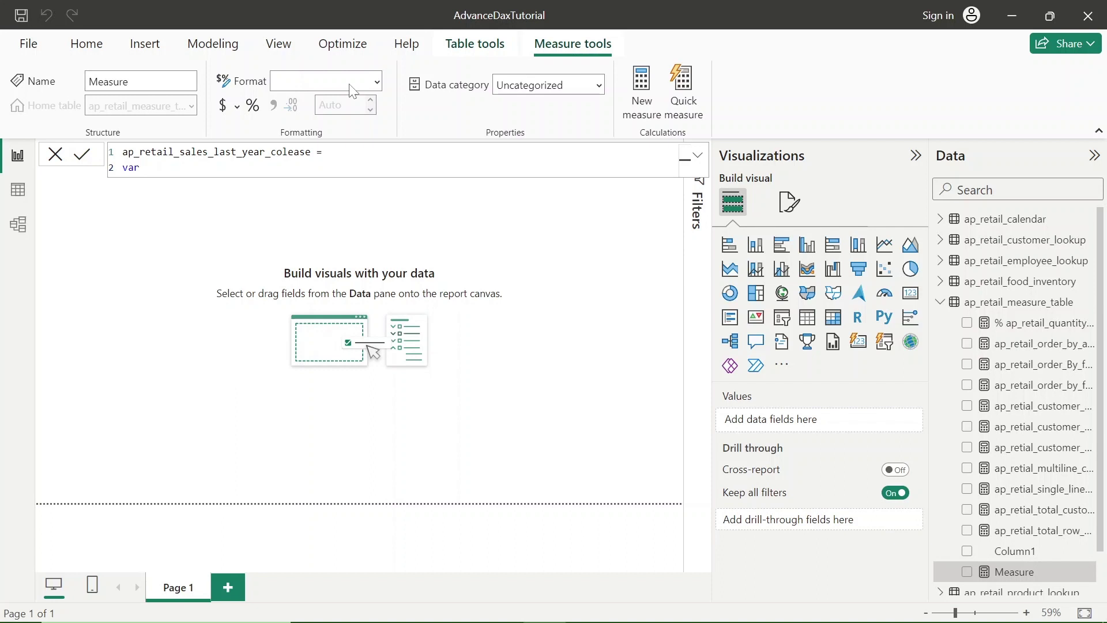
type(" ap_rea")
key("BackSpace")
key("BackSpace")
type("etail_sales_last_year")
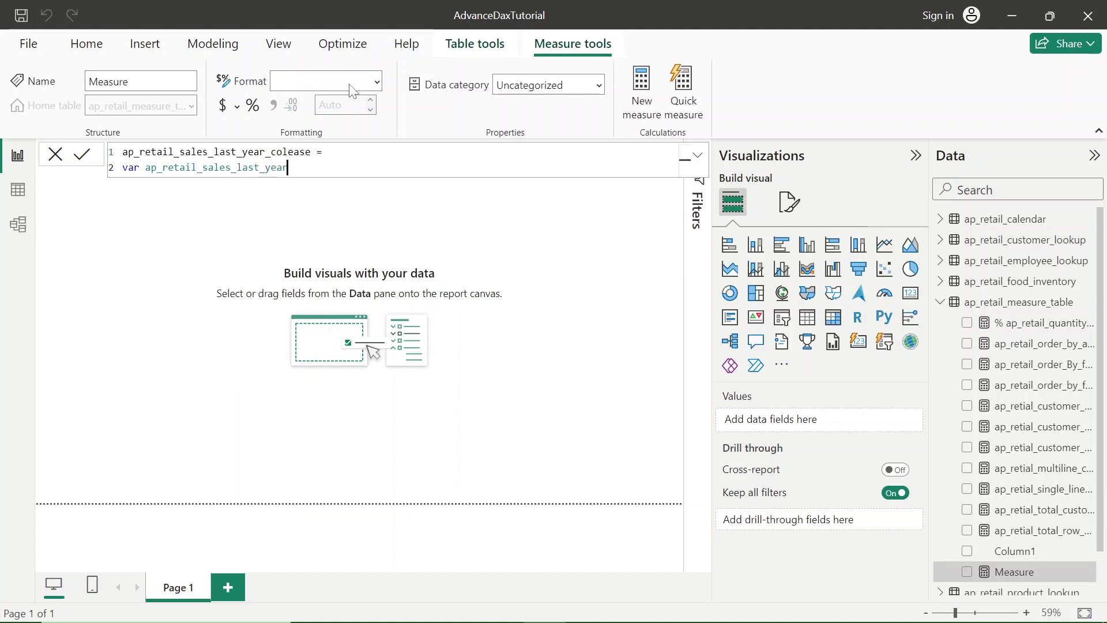
type(" =")
key("Return")
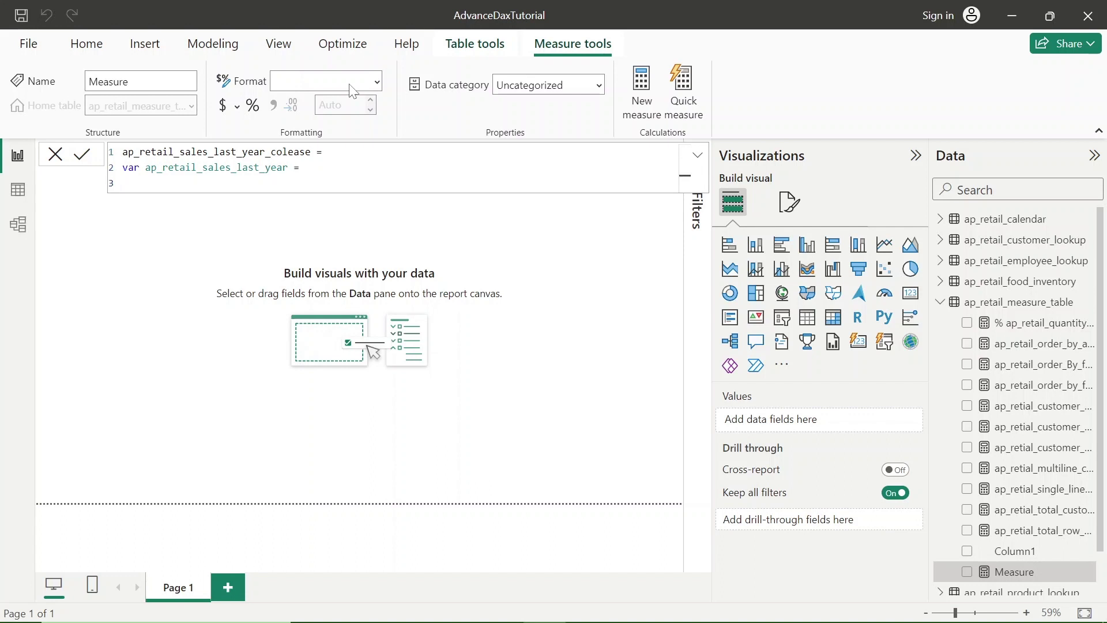
type("cal")
key("Tab")
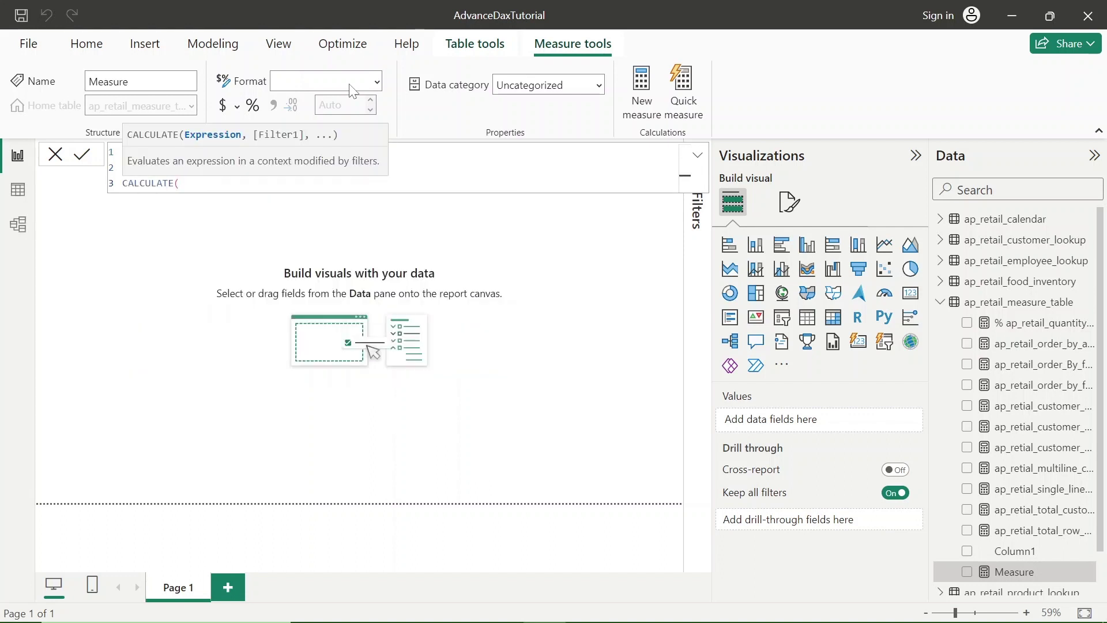
key("shift+Return")
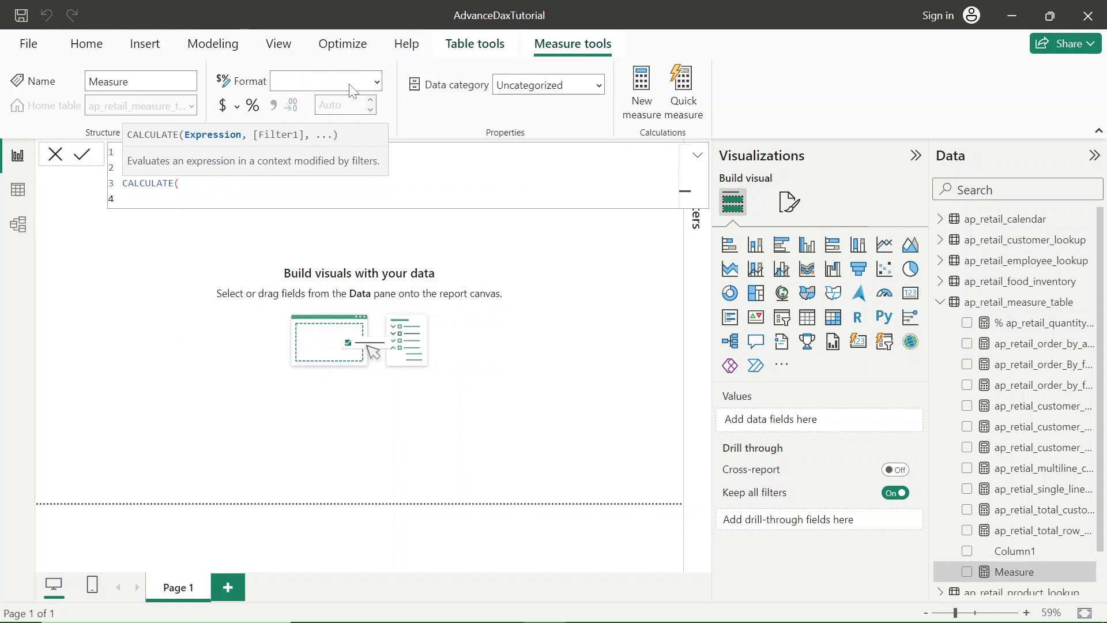
type("ap_custo")
key("BackSpace")
key("BackSpace")
key("BackSpace")
key("BackSpace")
key("BackSpace")
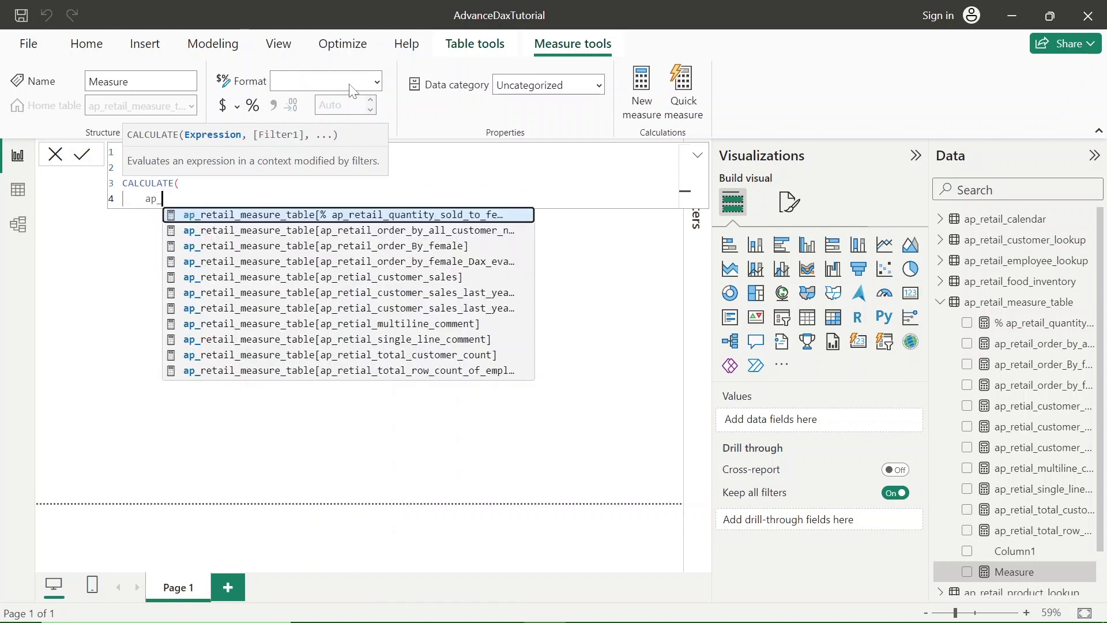
type("ret")
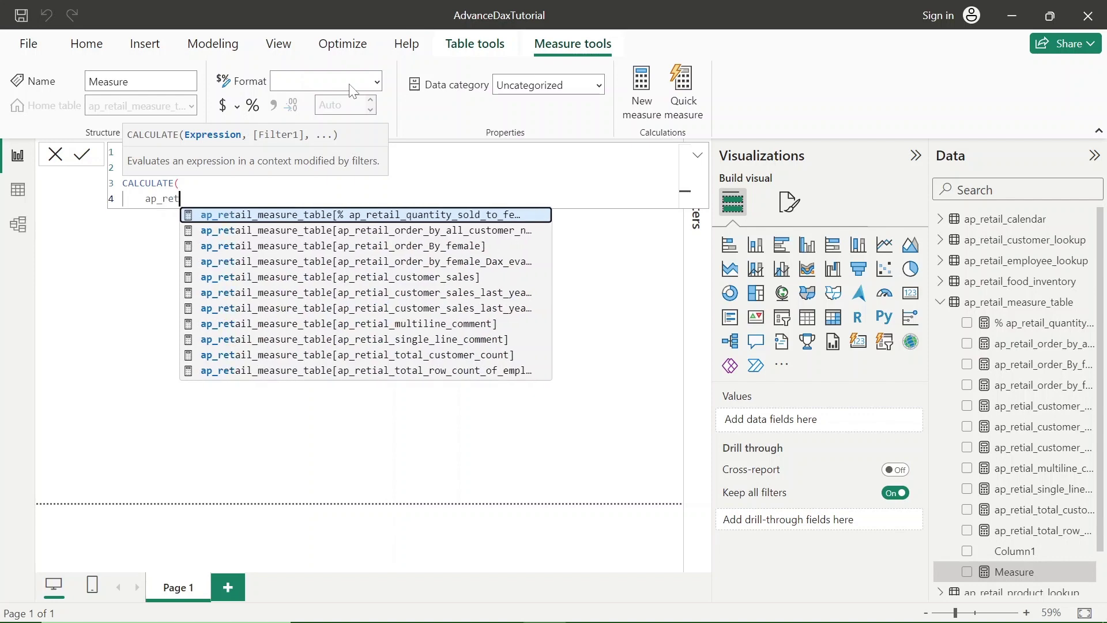
type("ail_cu")
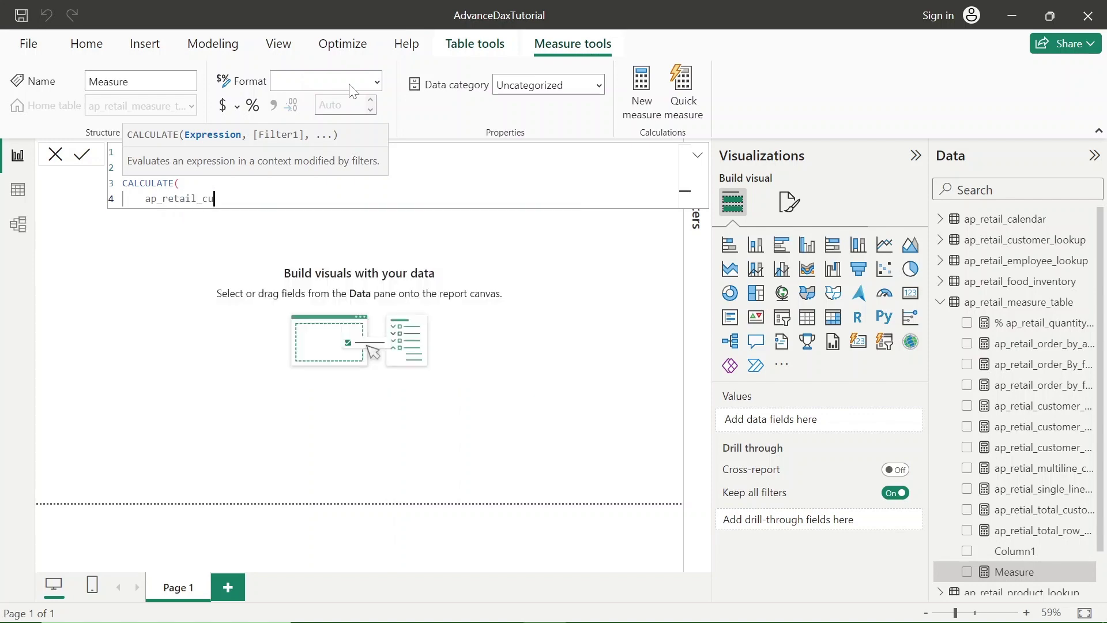
key("BackSpace")
key("BackSpace")
key("BackSpace")
key("BackSpace")
key("BackSpace")
key("BackSpace")
key("BackSpace")
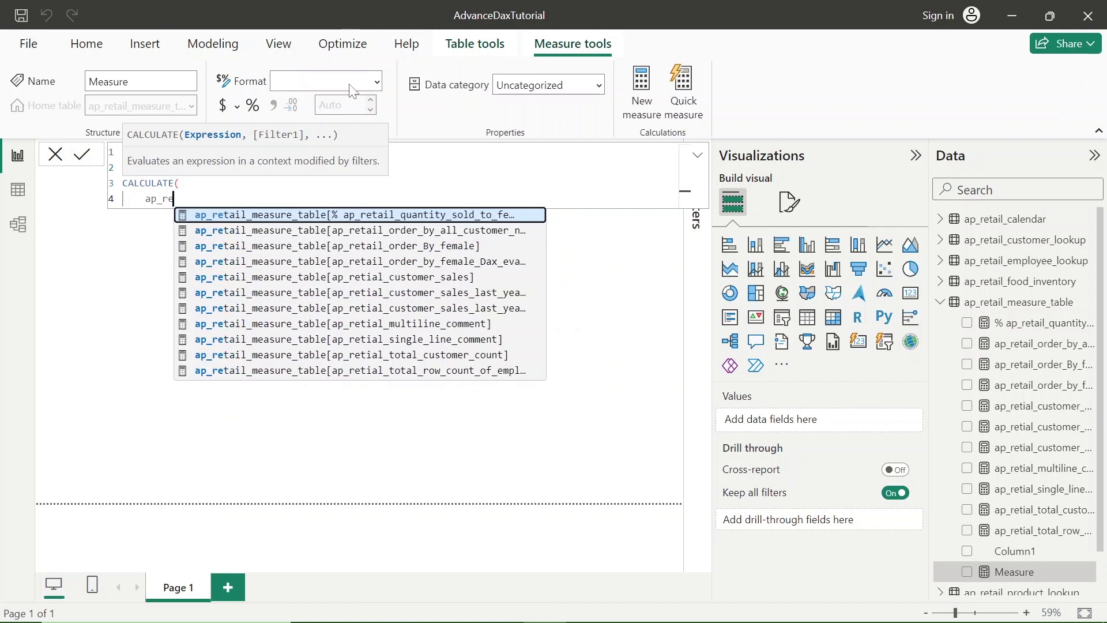
type("ti")
key("BackSpace")
key("BackSpace")
Widen the Data pane so the full measure names in ap_retail_measure_table can be read.
scroll(968, 450, "down", 2)
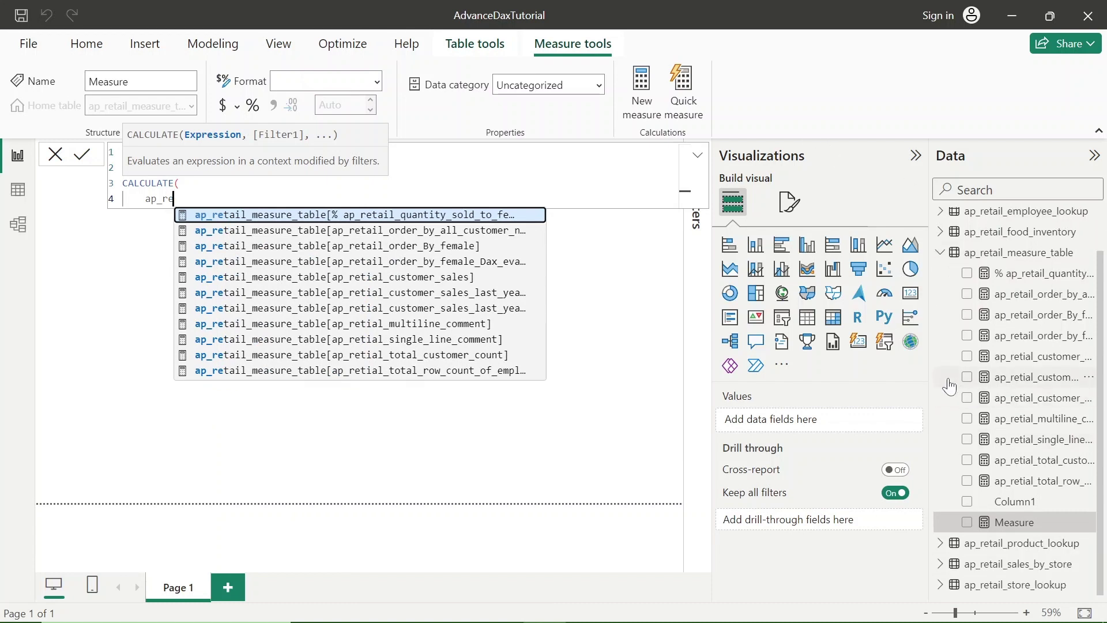
left_click(876, 376)
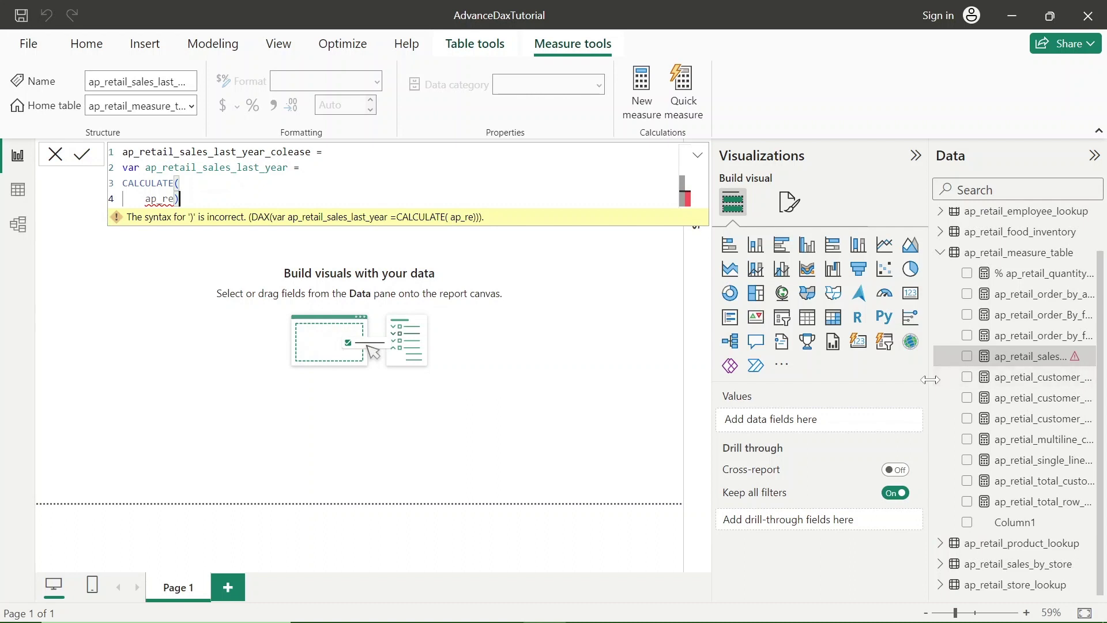
left_click_drag(929, 379, 830, 387)
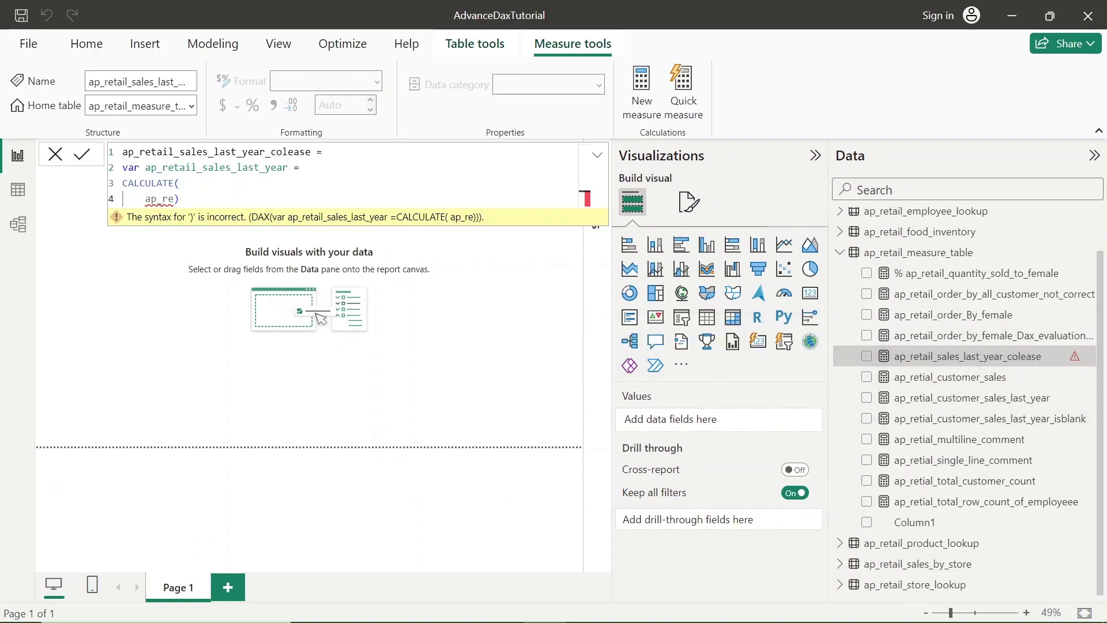
Replace the partial reference inside CALCULATE with the measure [ap_retial_customer_sales] as its expression, followed by a comma and a new line.
left_click(180, 199)
key("BackSpace")
key("BackSpace")
key("BackSpace")
key("BackSpace")
key("BackSpace")
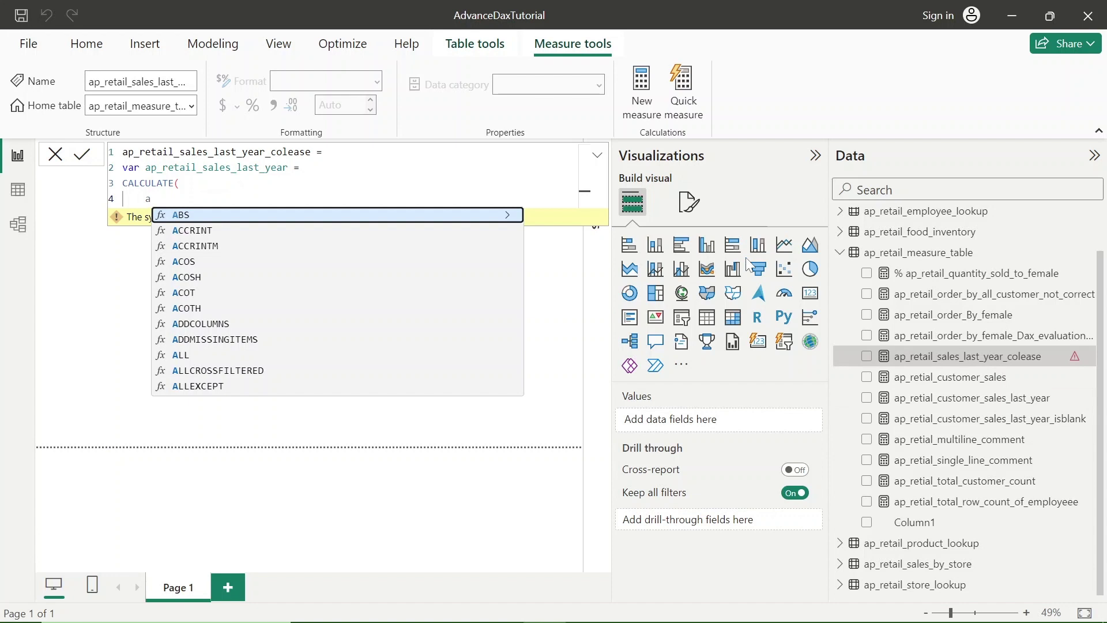
type("p_ret")
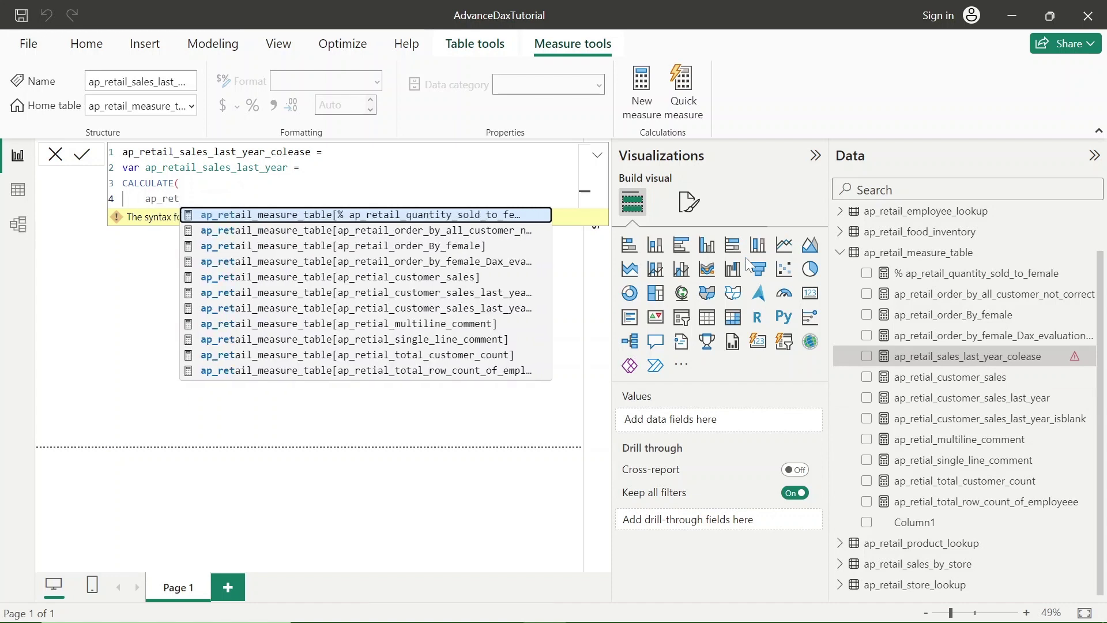
type("ial")
key("Tab")
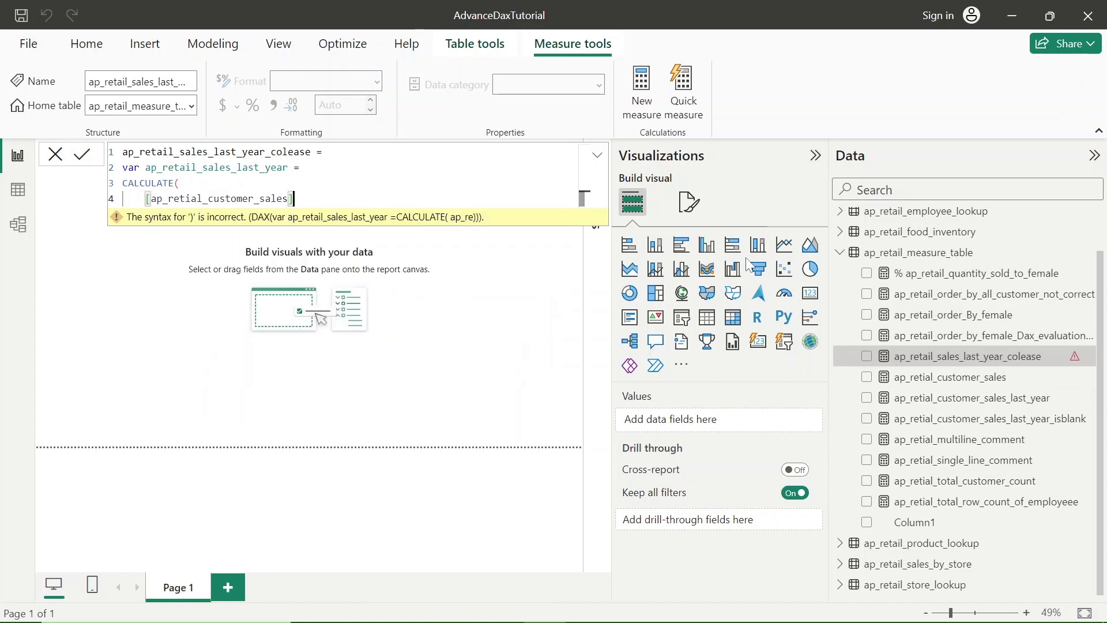
type(",")
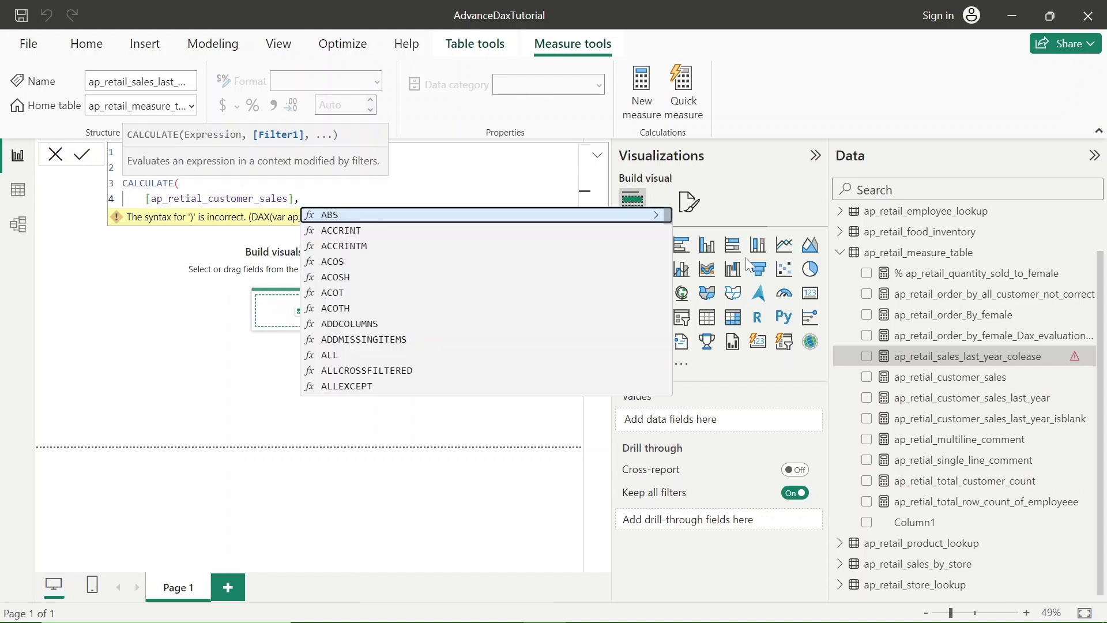
key("shift+Return")
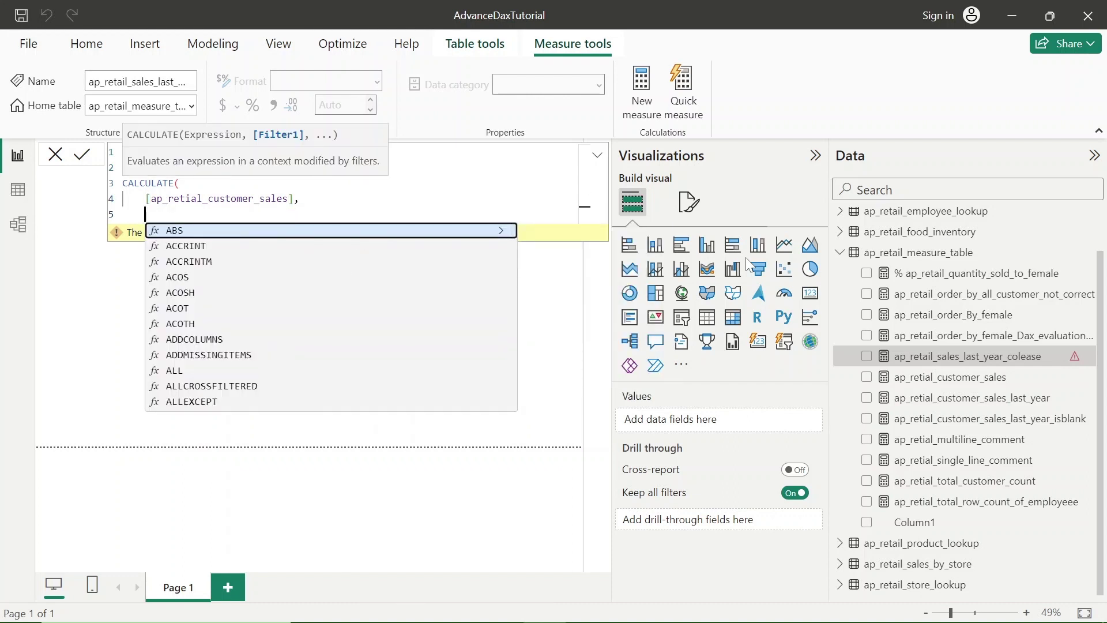
Add a DATEADD filter to CALCULATE with ap_retail_calendar[ap_retail_Transaction_Date] as its dates argument.
type("date")
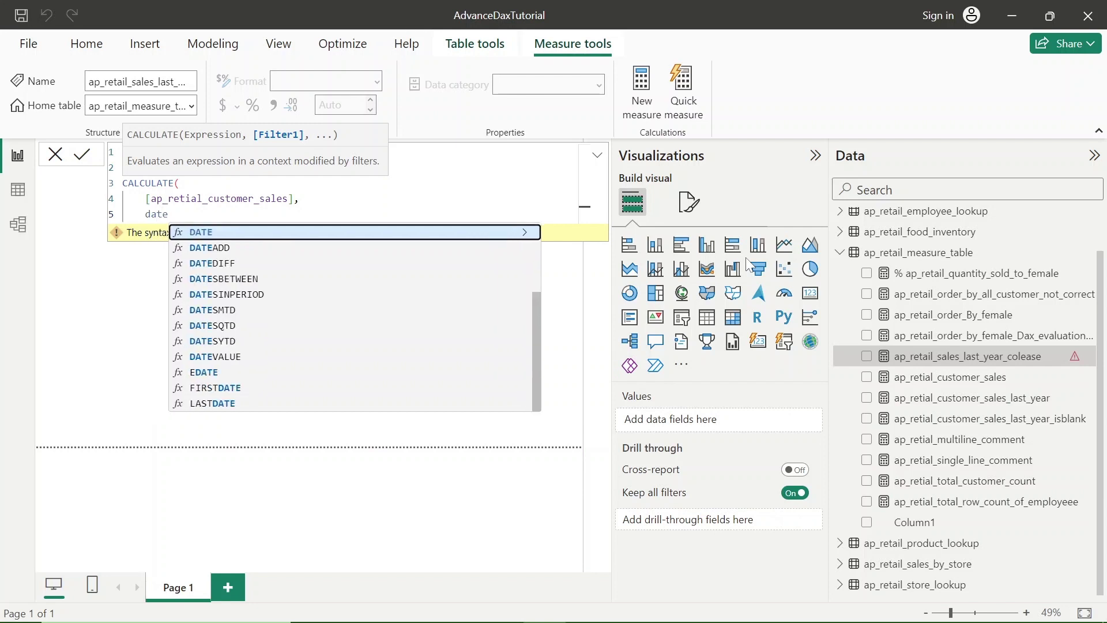
key("Tab")
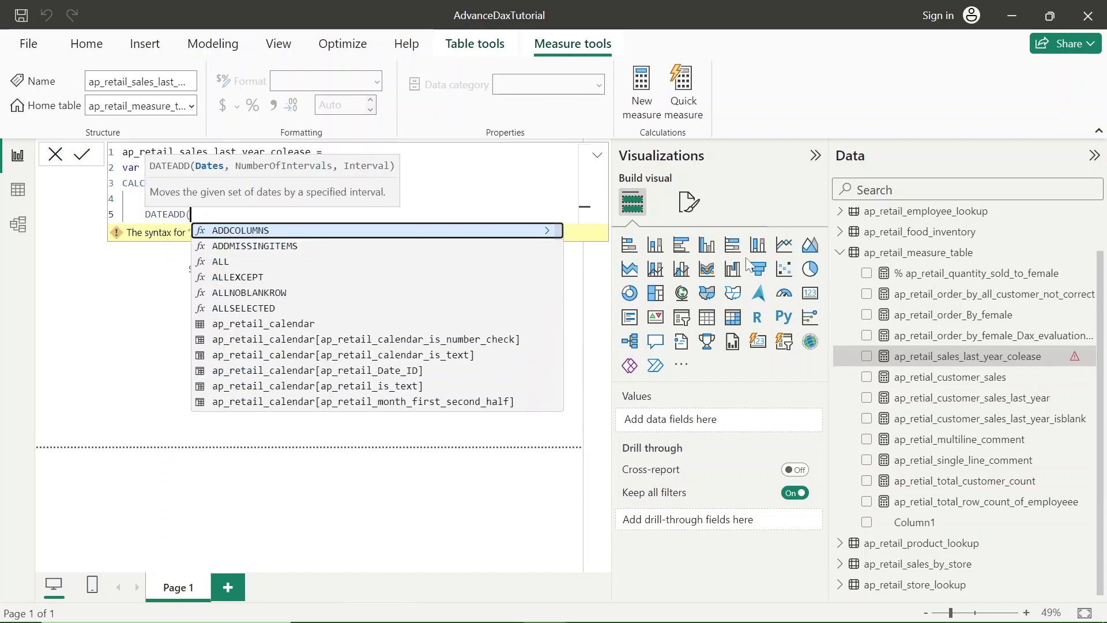
key("shift+Return")
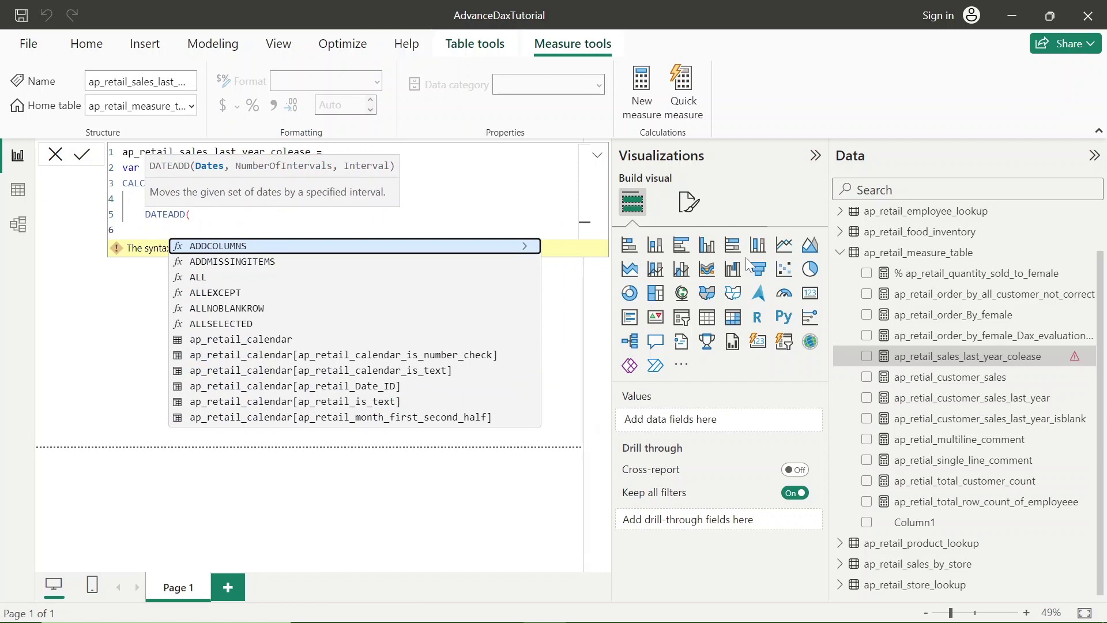
type("ap_retail")
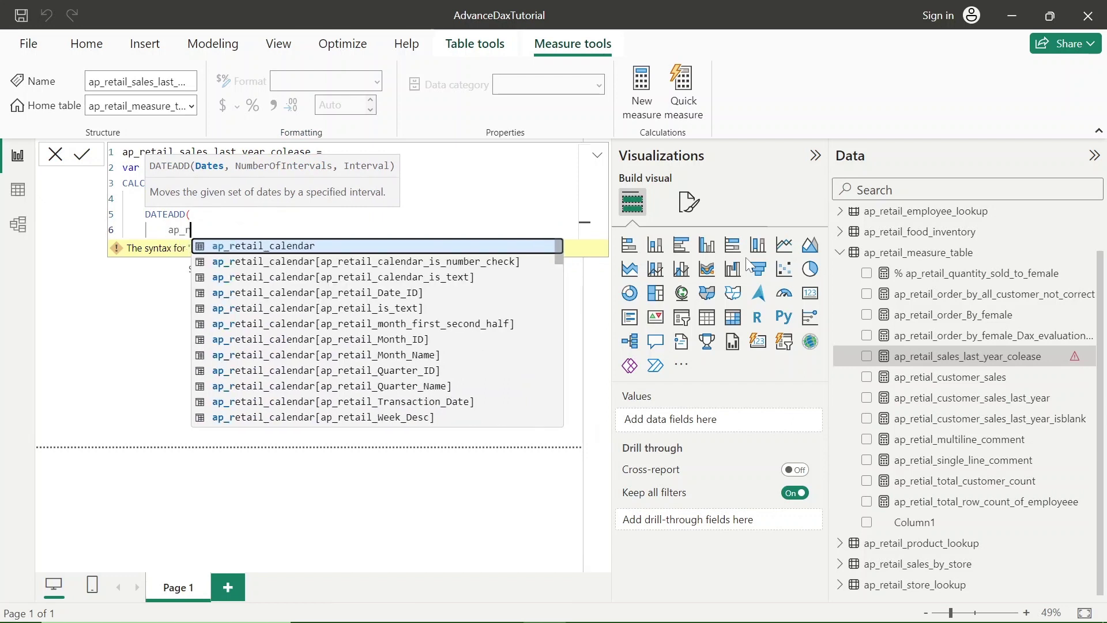
key("BackSpace")
key("BackSpace")
key("BackSpace")
key("BackSpace")
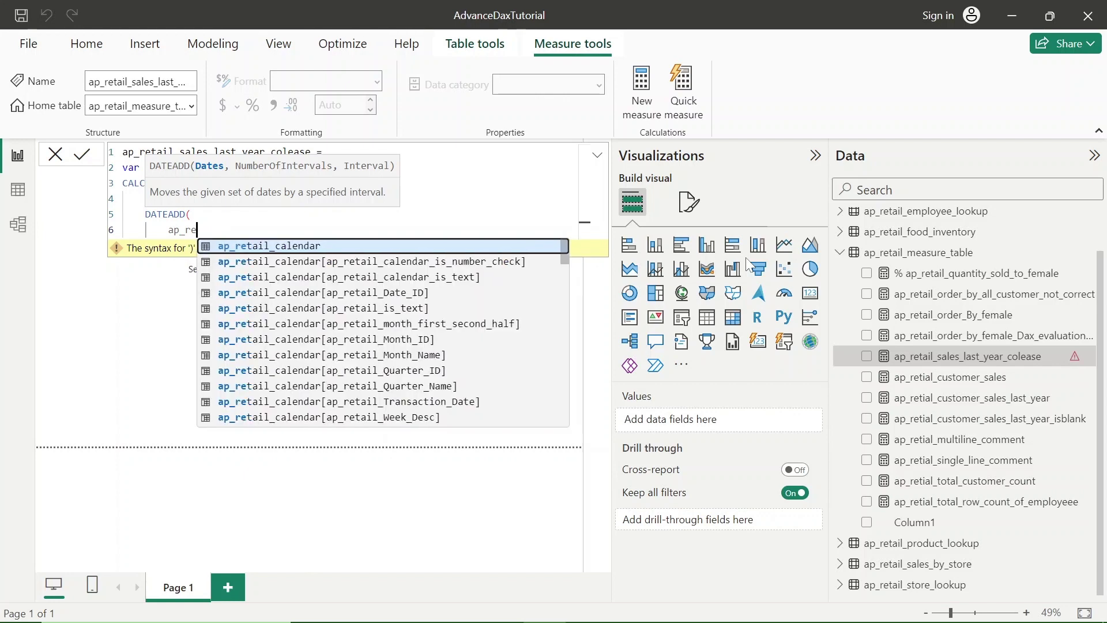
type("ti")
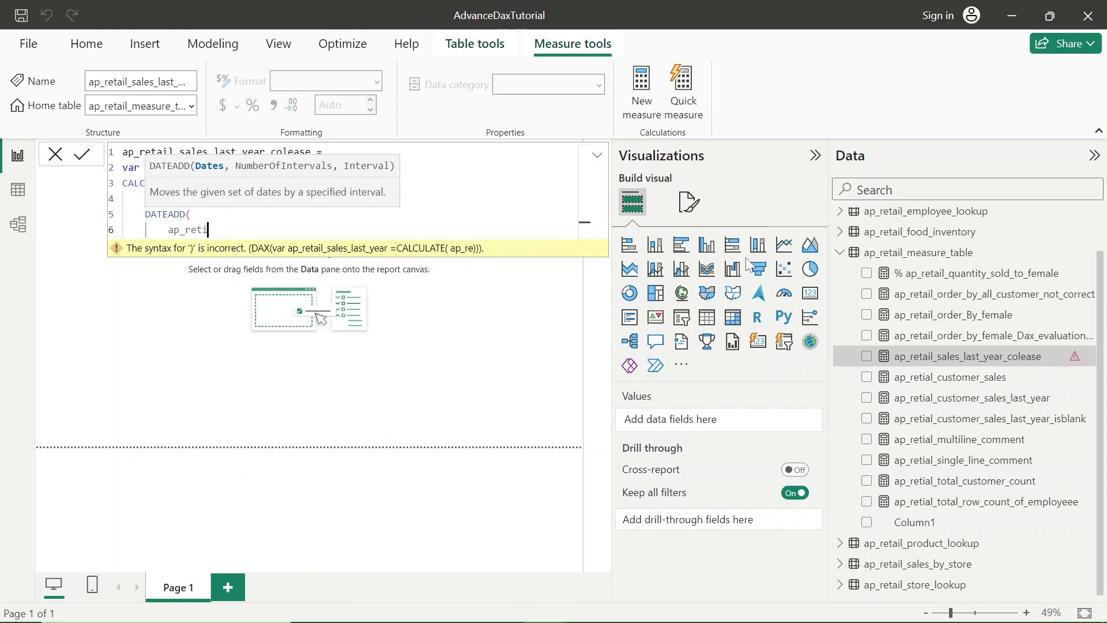
key("BackSpace")
type("ail")
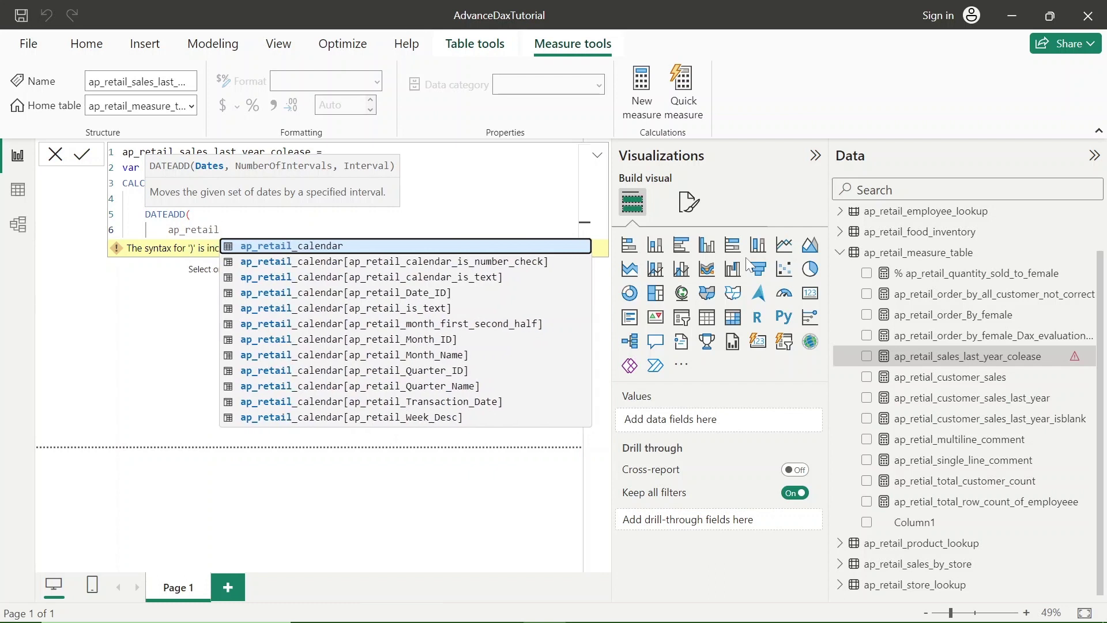
type("_")
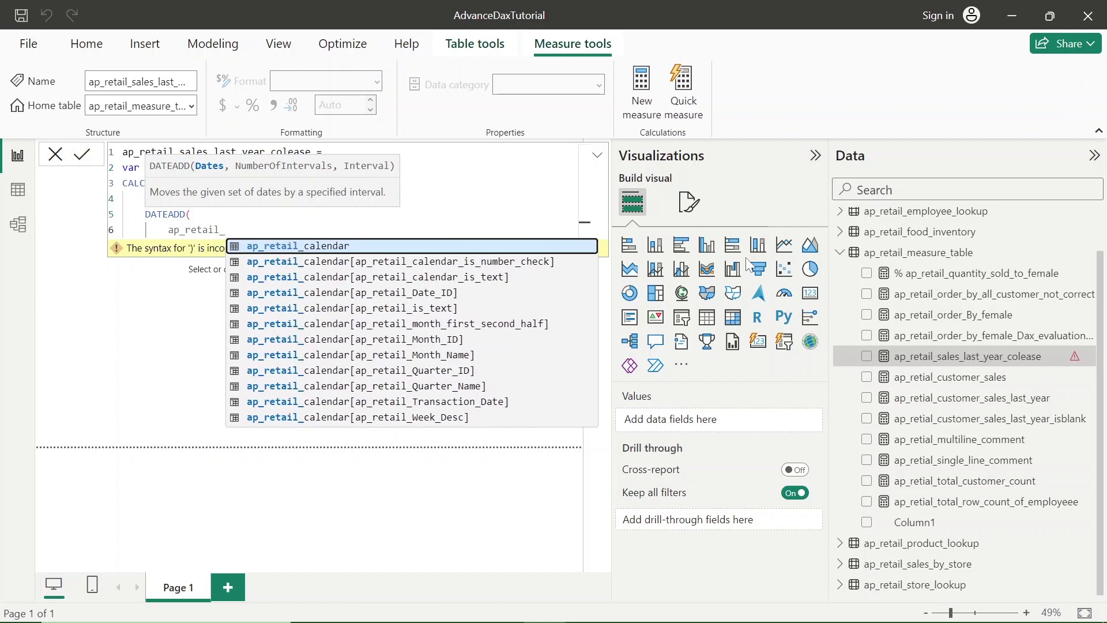
type("tr")
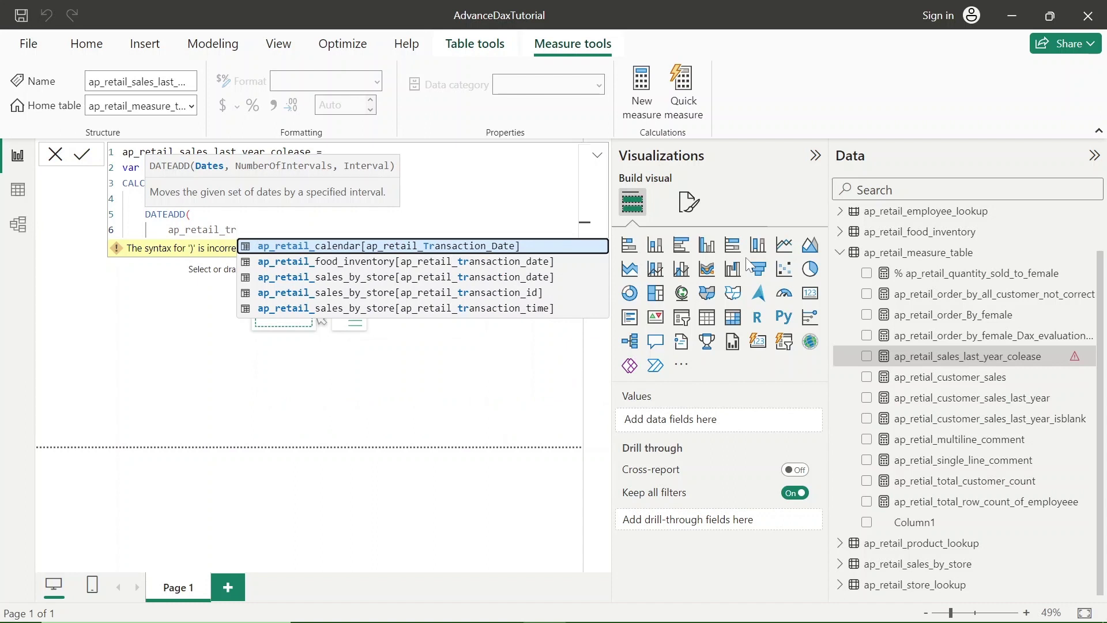
key("Tab")
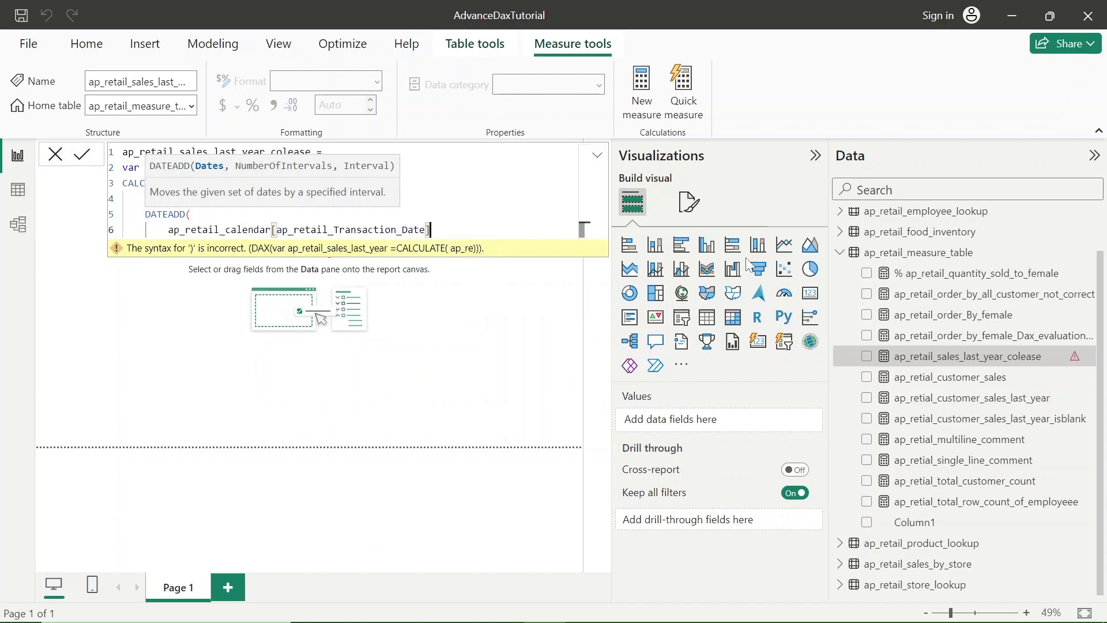
type(",")
key("shift+Return")
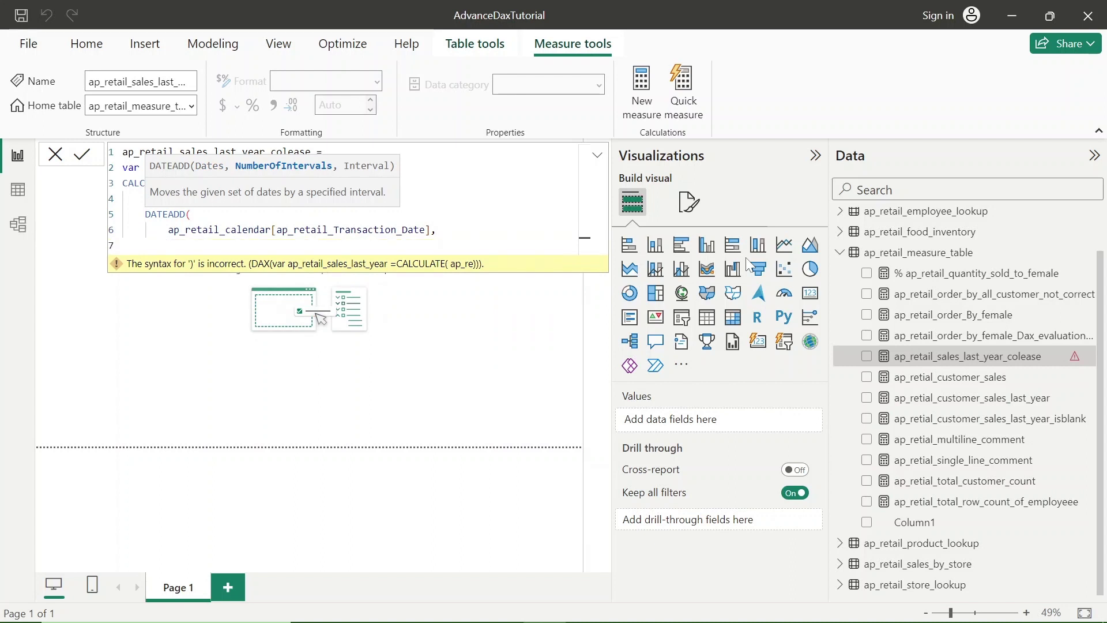
Complete DATEADD with -1 as the number of intervals and YEAR as the interval, then close its parenthesis.
type("-1,")
key("shift+Return")
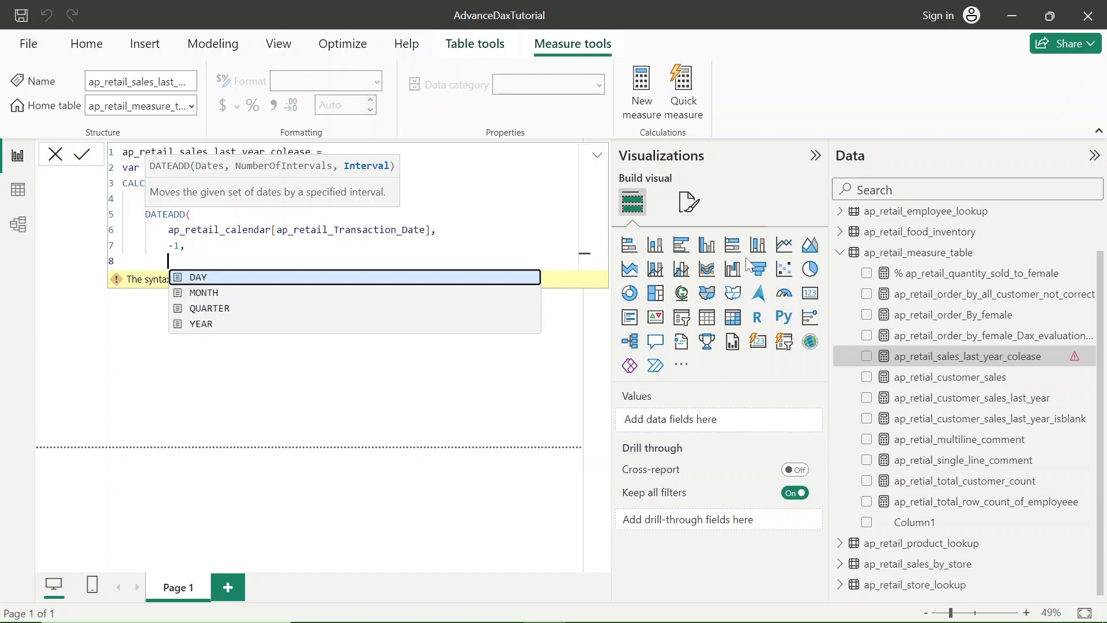
key("Down")
key("Down")
key("Down")
key("Tab")
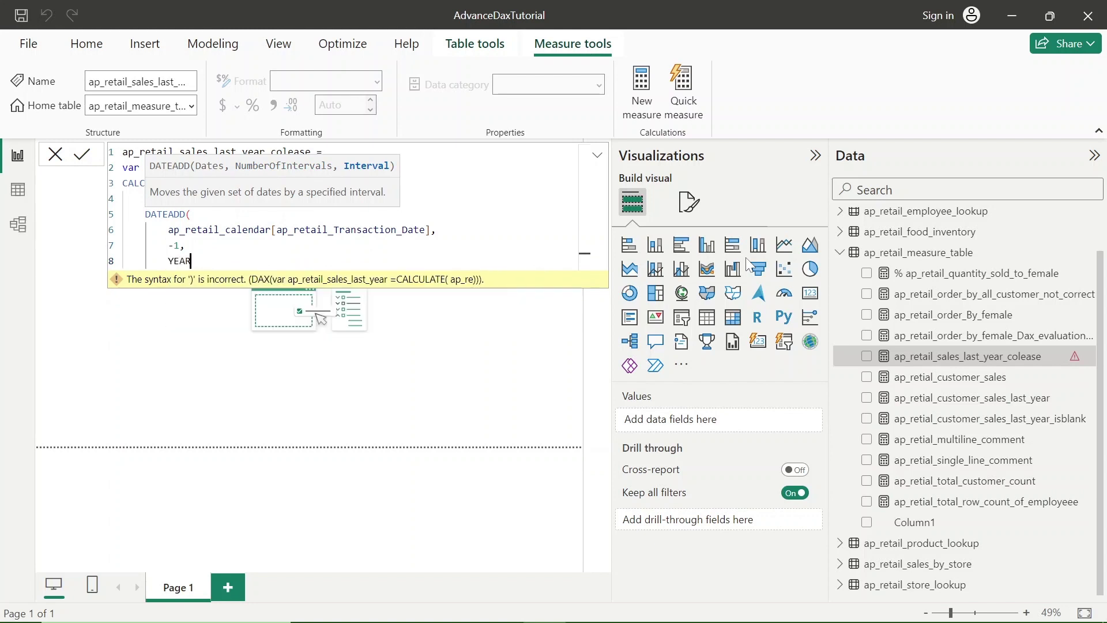
key("shift+Return")
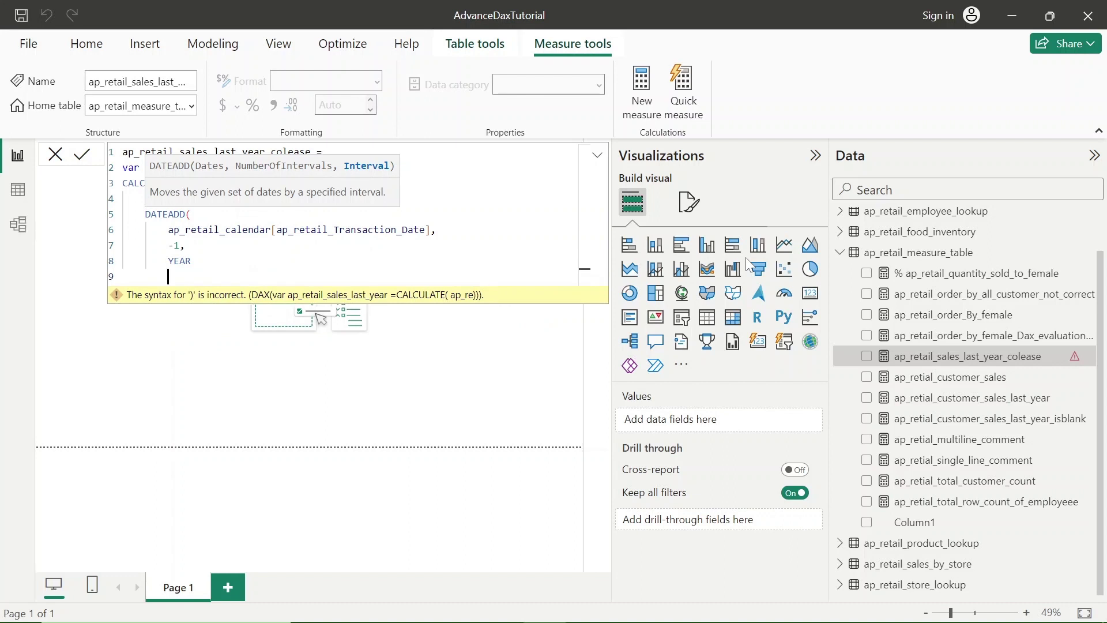
type(")")
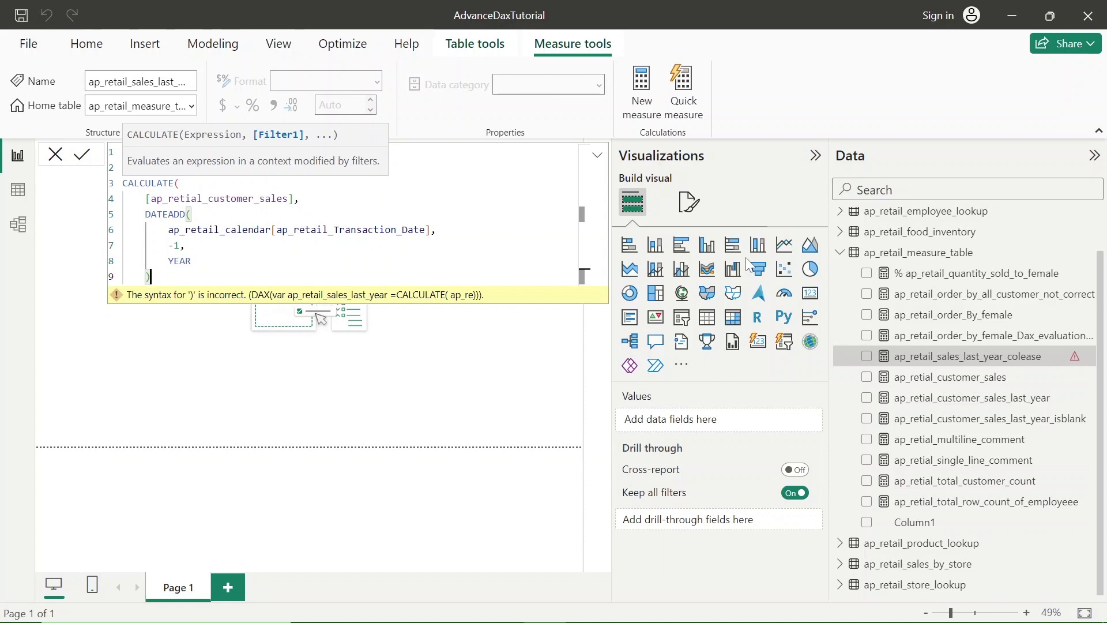
Close the CALCULATE parenthesis on its own line and add a RETURN statement below it, followed by a new line.
key("Return")
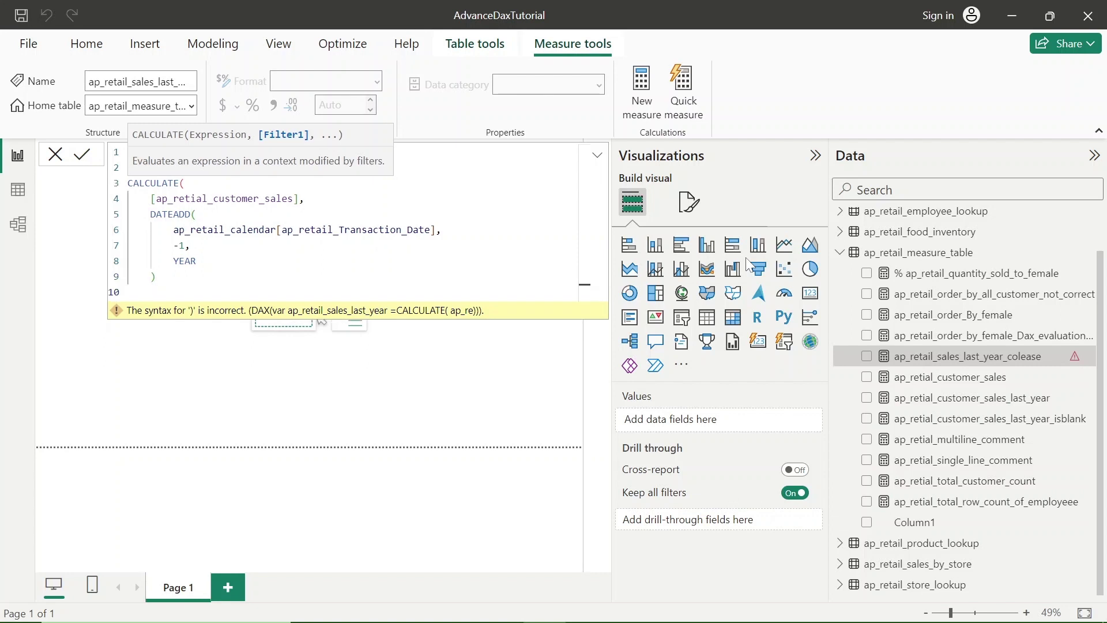
type(")")
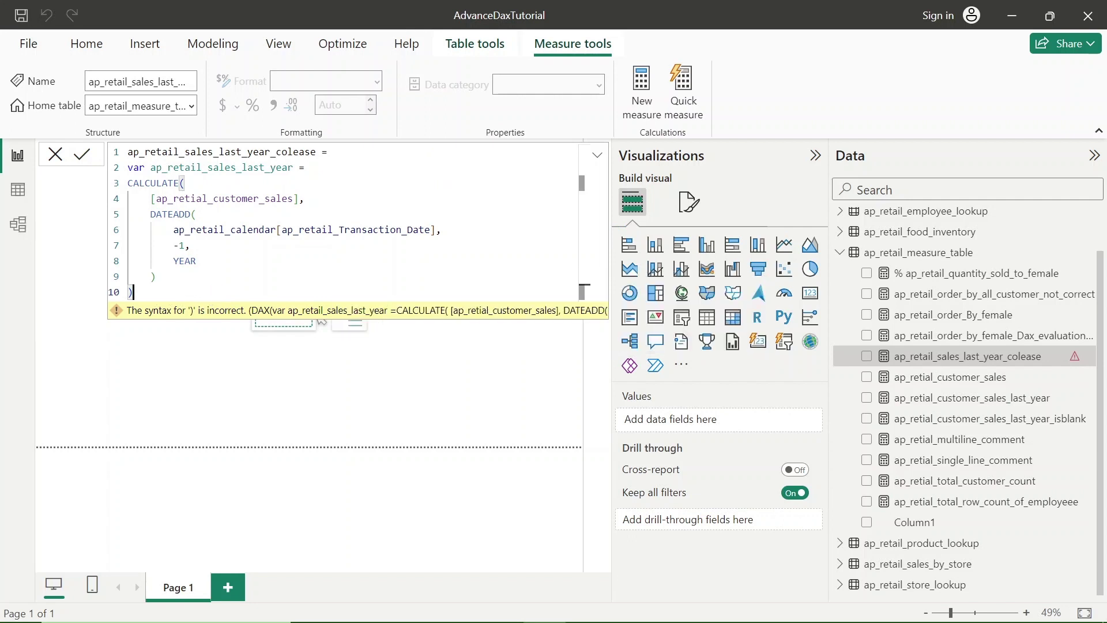
key("Return")
type("RETURN")
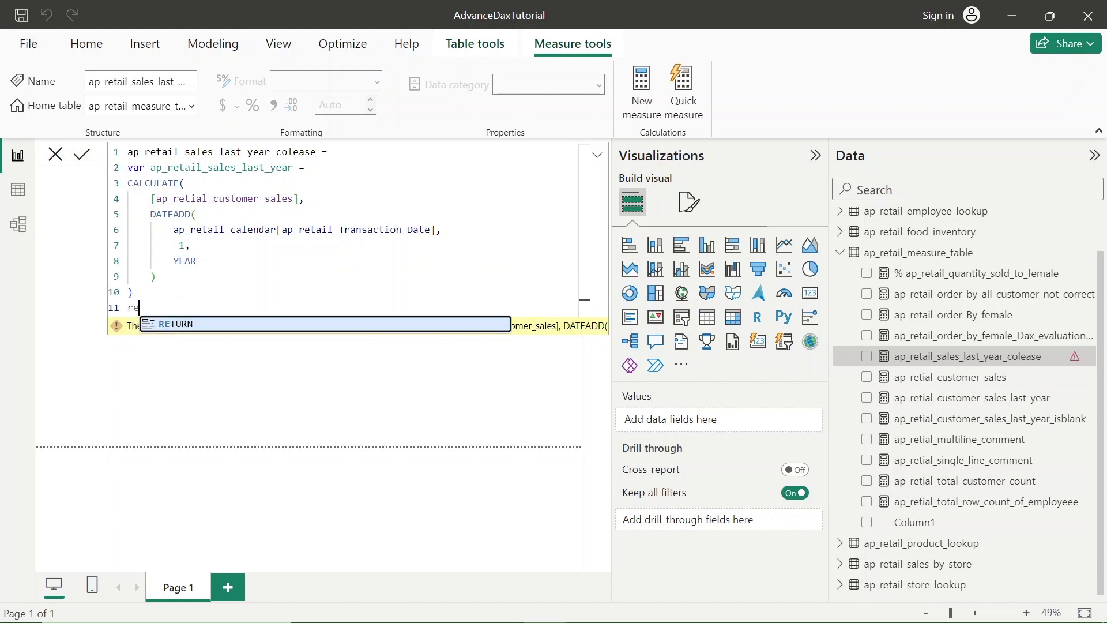
key("Return")
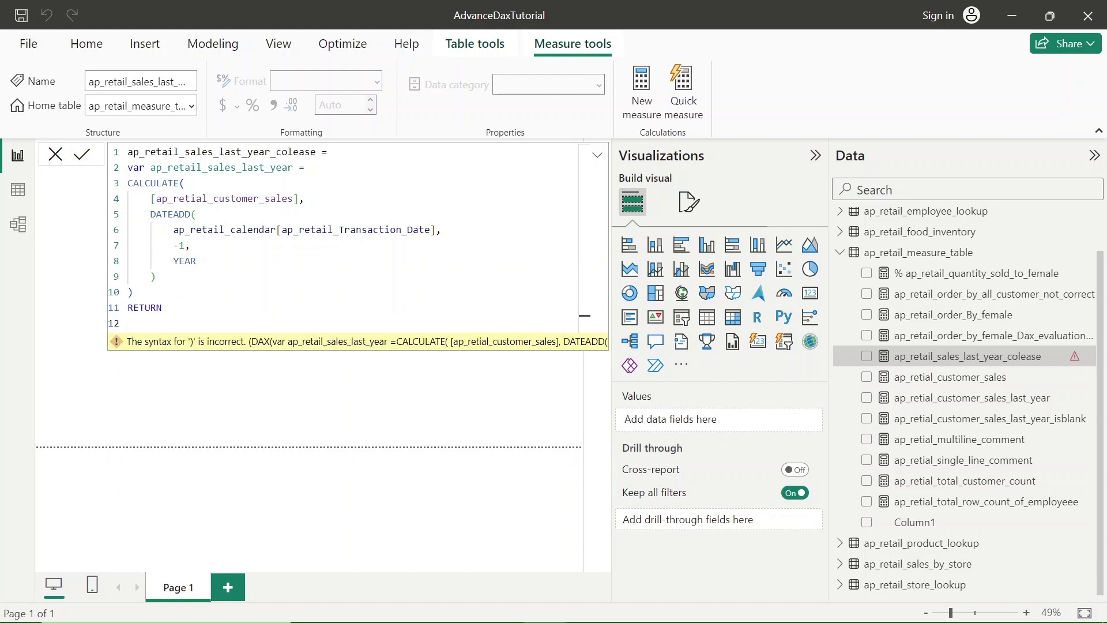
Start a COALESCE function under RETURN, with its first argument on a new line.
type("col")
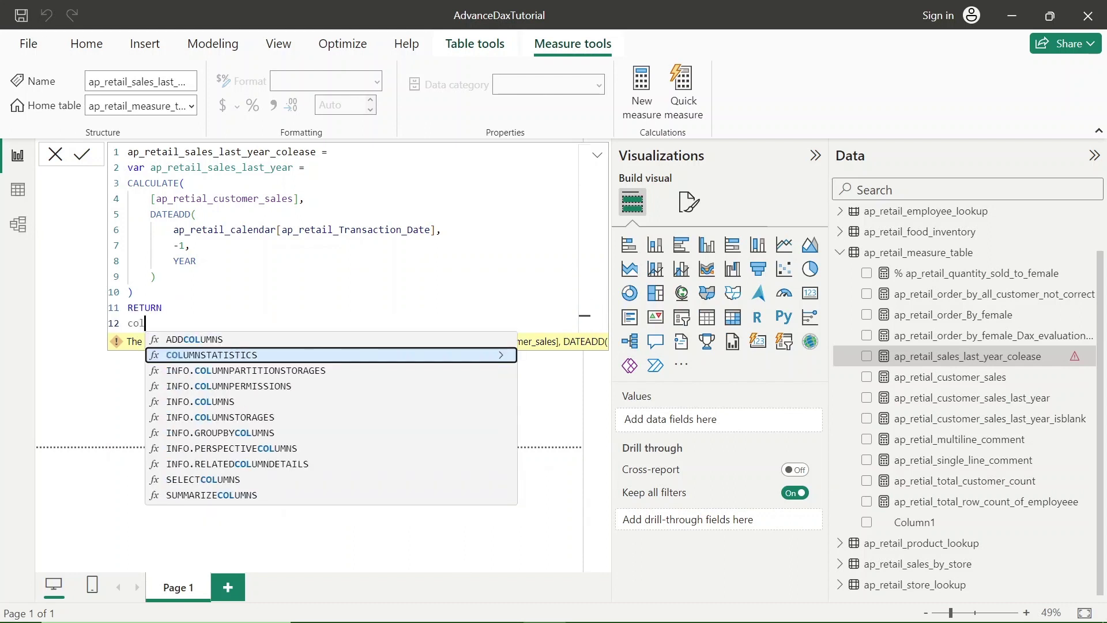
key("BackSpace")
type("a")
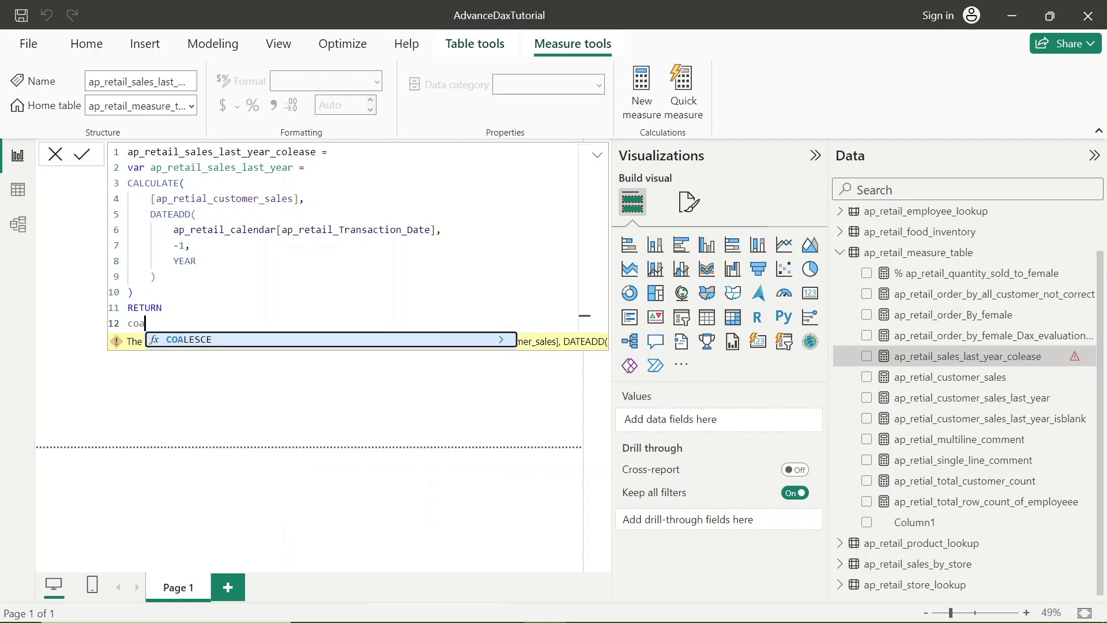
key("Tab")
key("Return")
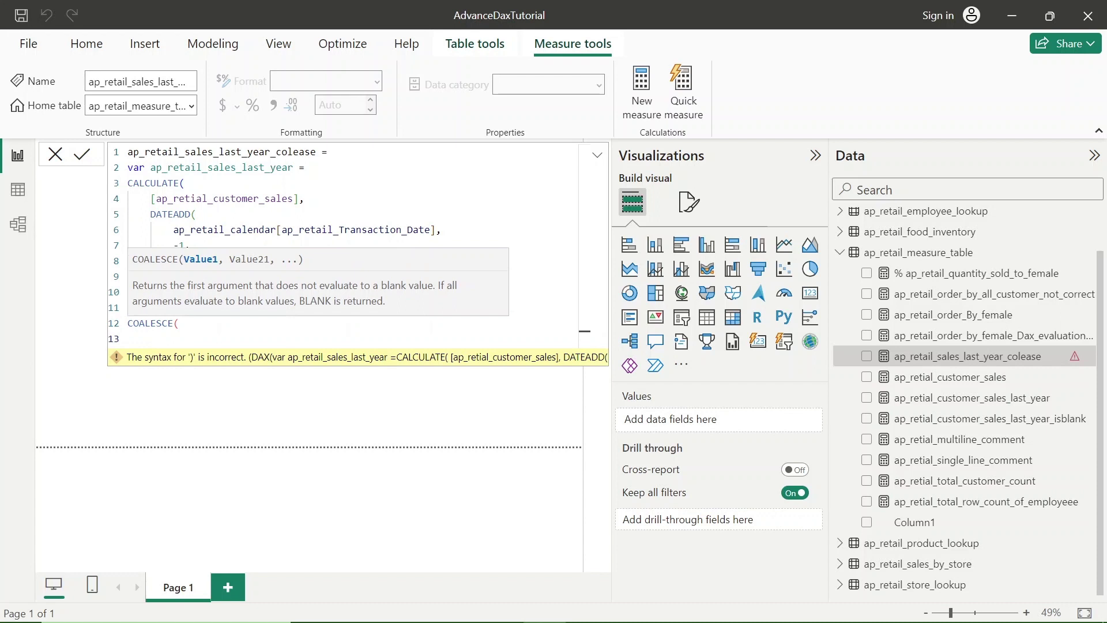
Copy the variable name ap_retail_sales_last_year into COALESCE as its first argument, followed by a comma and a new line.
left_click_drag(150, 167, 294, 167)
key("ctrl+c")
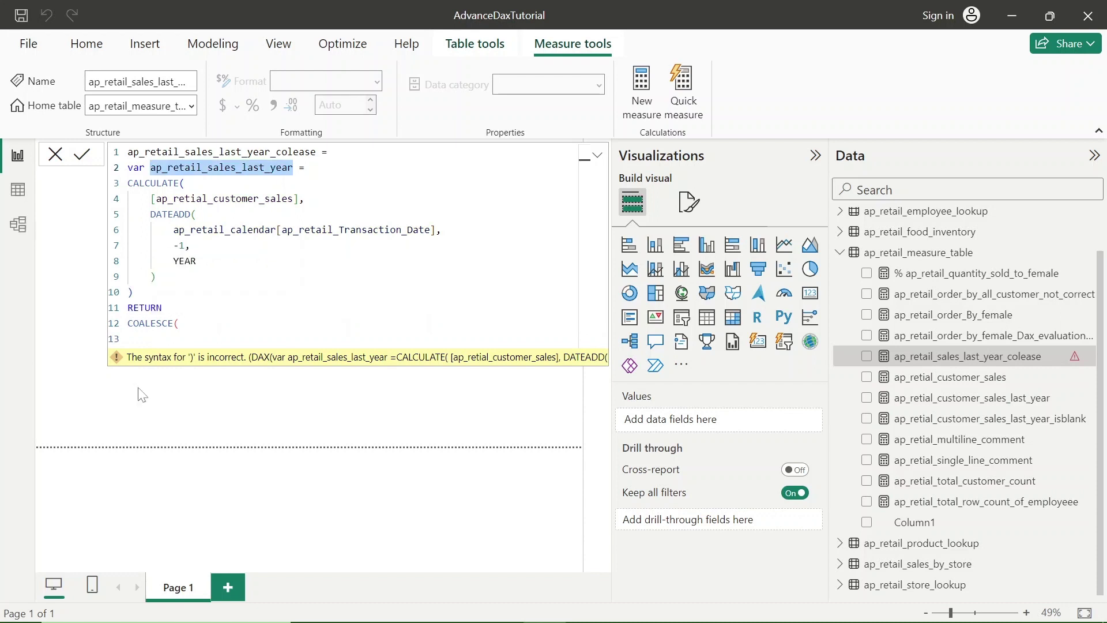
left_click(145, 339)
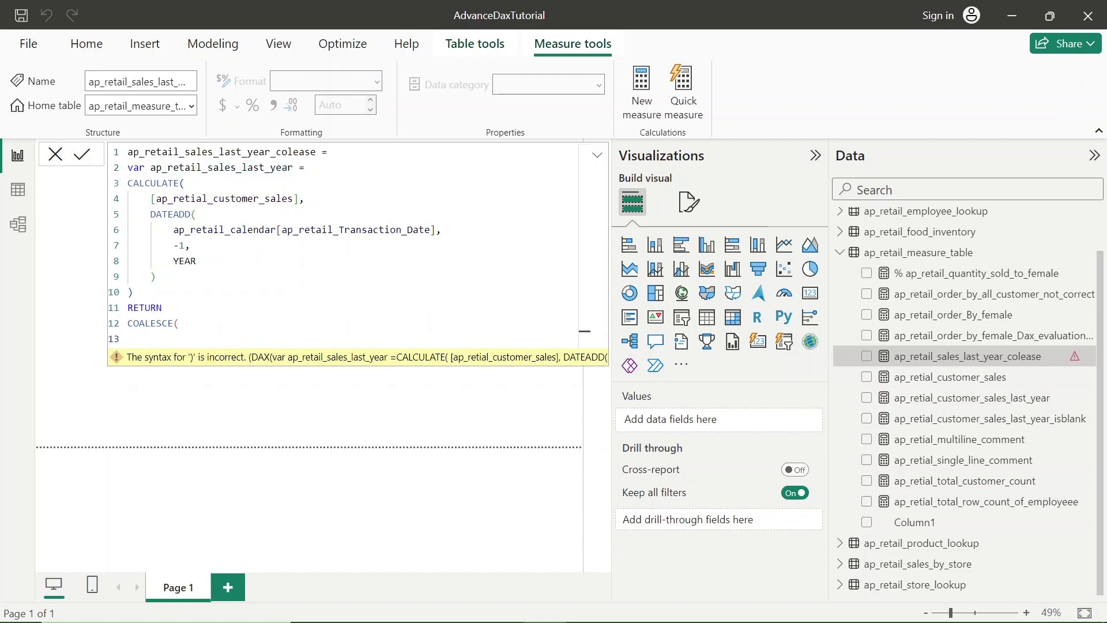
key("ctrl+v")
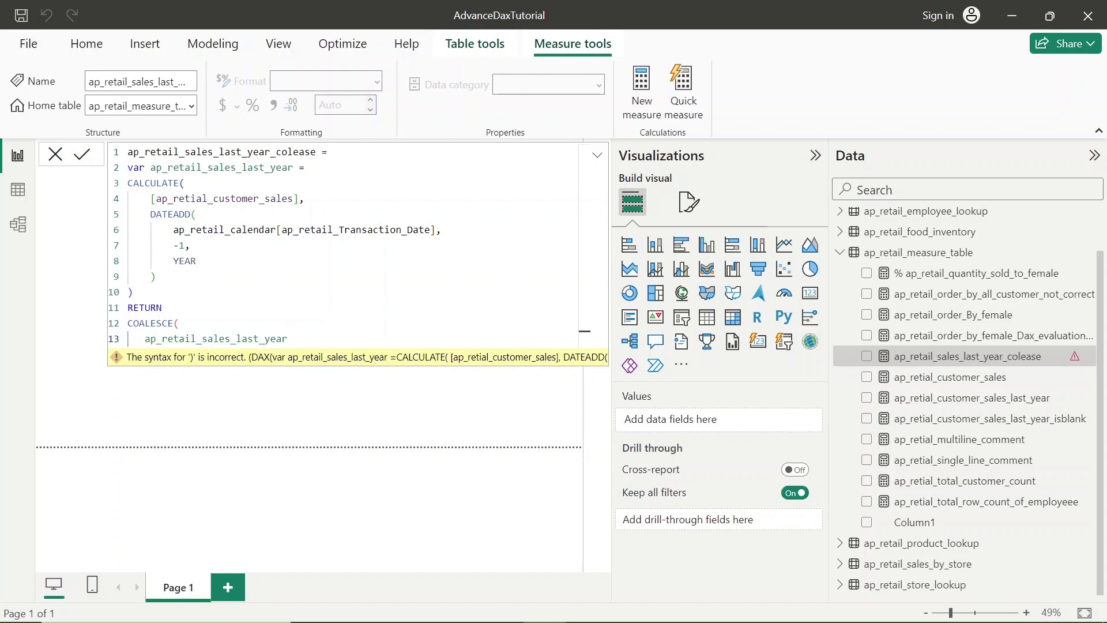
key("shift+Return")
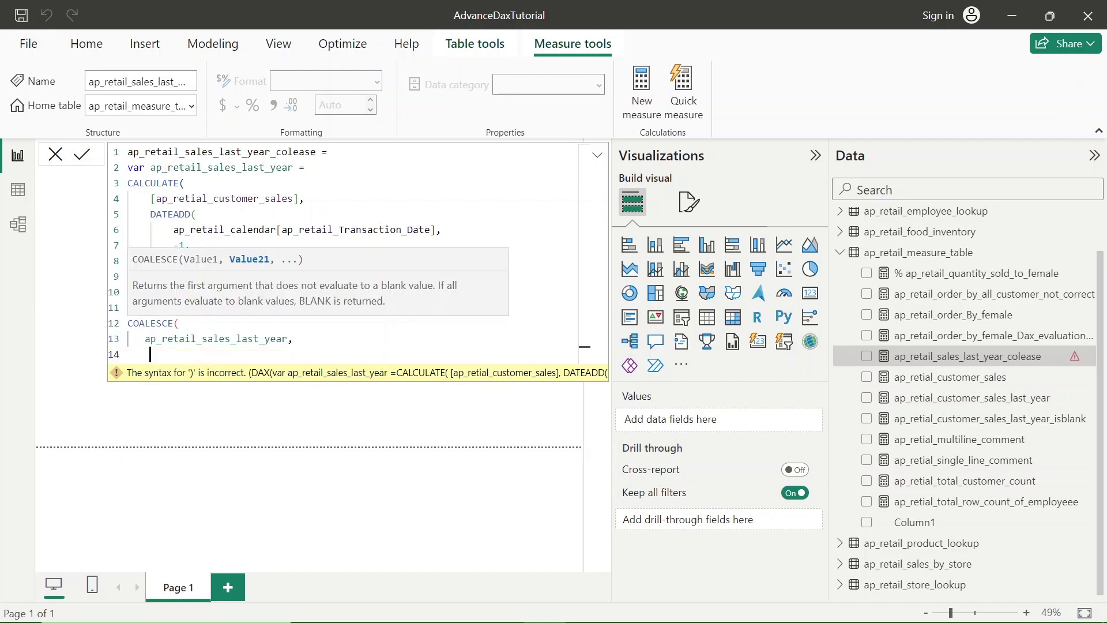
Enter "_" as the second COALESCE argument, close the parenthesis on a new line and commit the measure.
type("\"_\")")
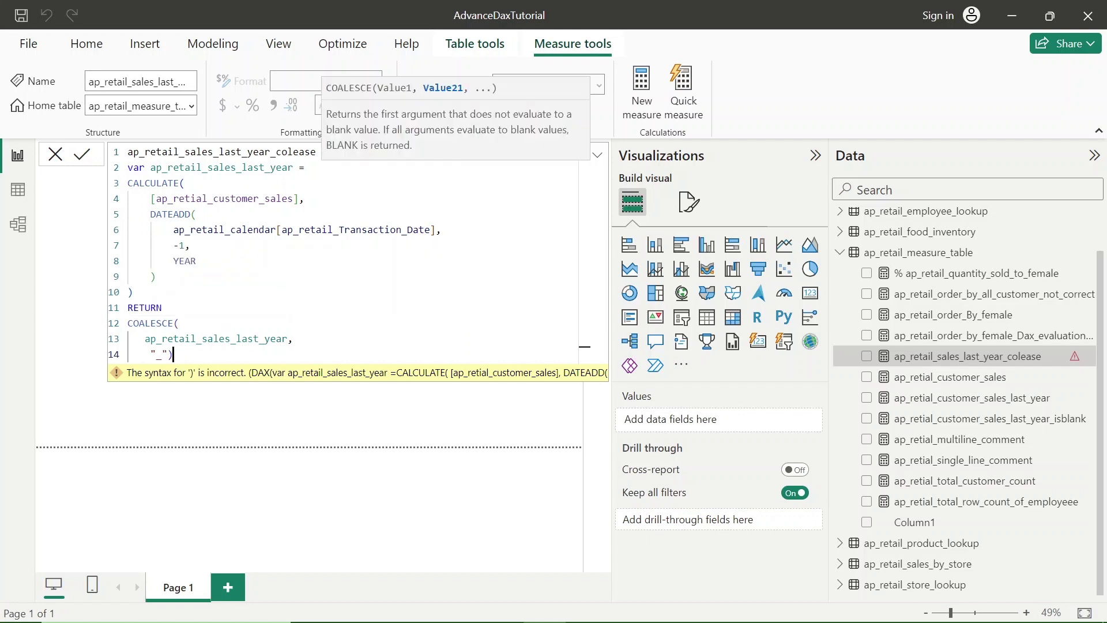
key("BackSpace")
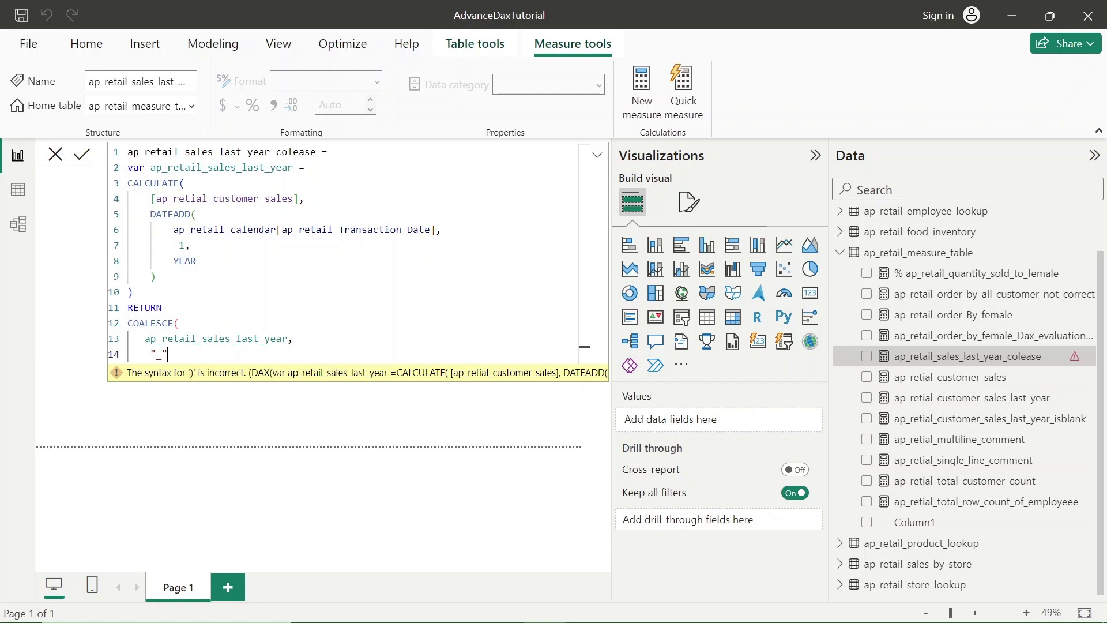
key("Return")
type(")")
left_click(307, 338)
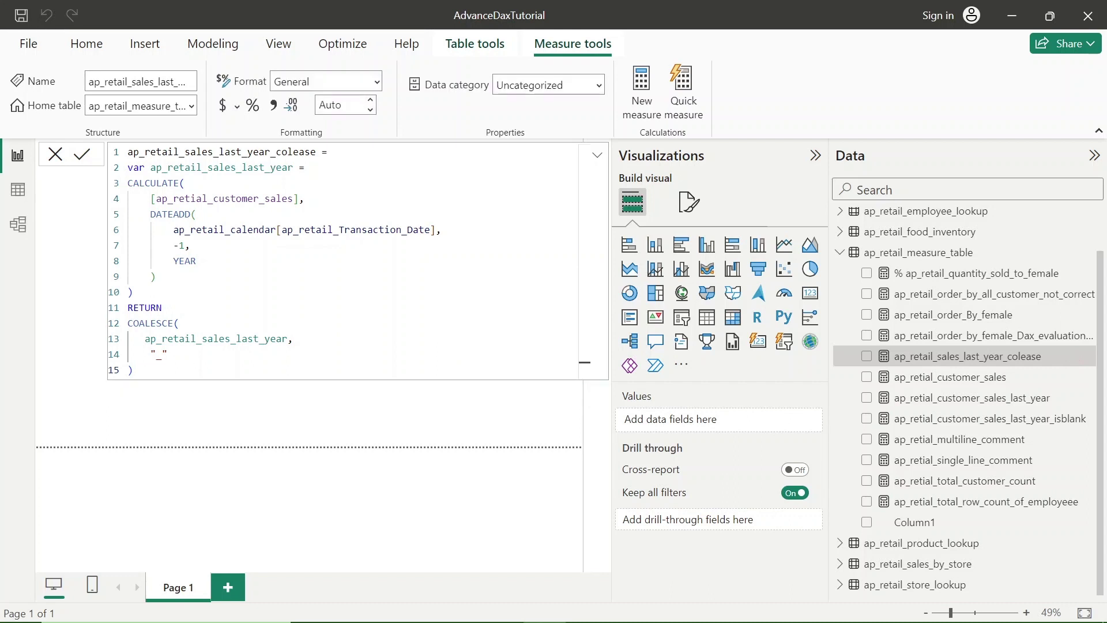
Review the finished formula: the measure name, the variable, its CALCULATE expression, the COALESCE arguments and the referenced customer sales measure.
double_click(222, 151)
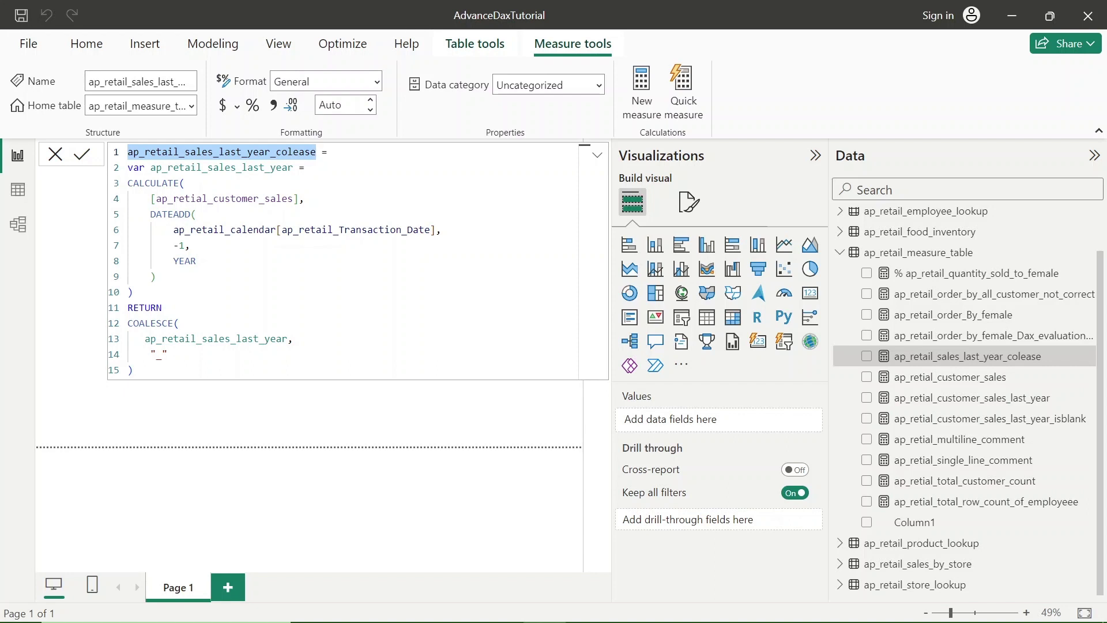
double_click(221, 167)
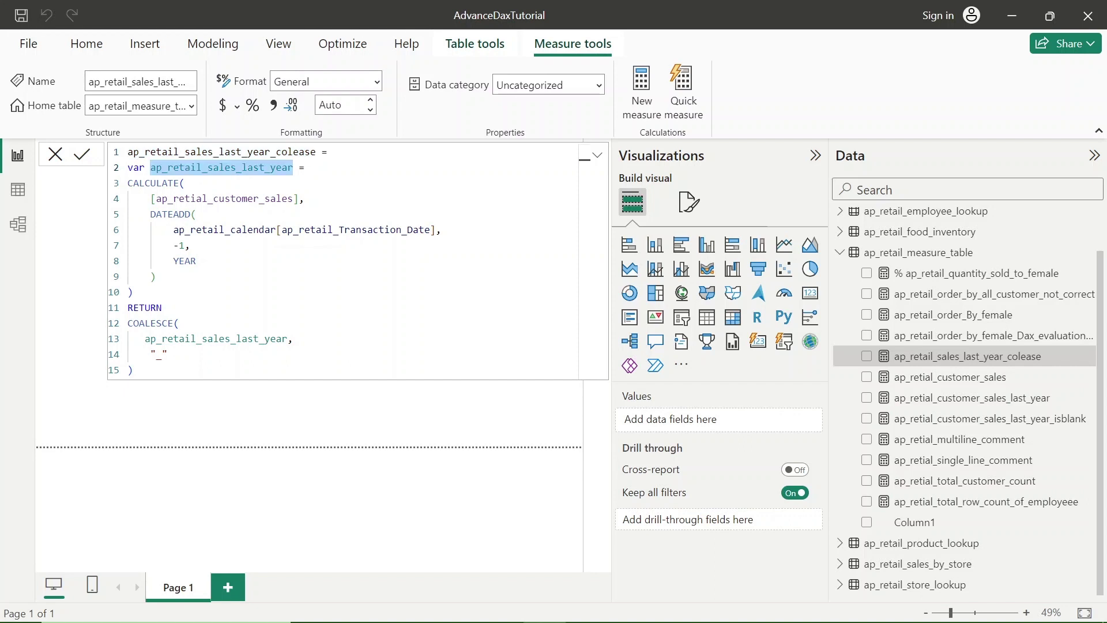
left_click_drag(128, 183, 133, 292)
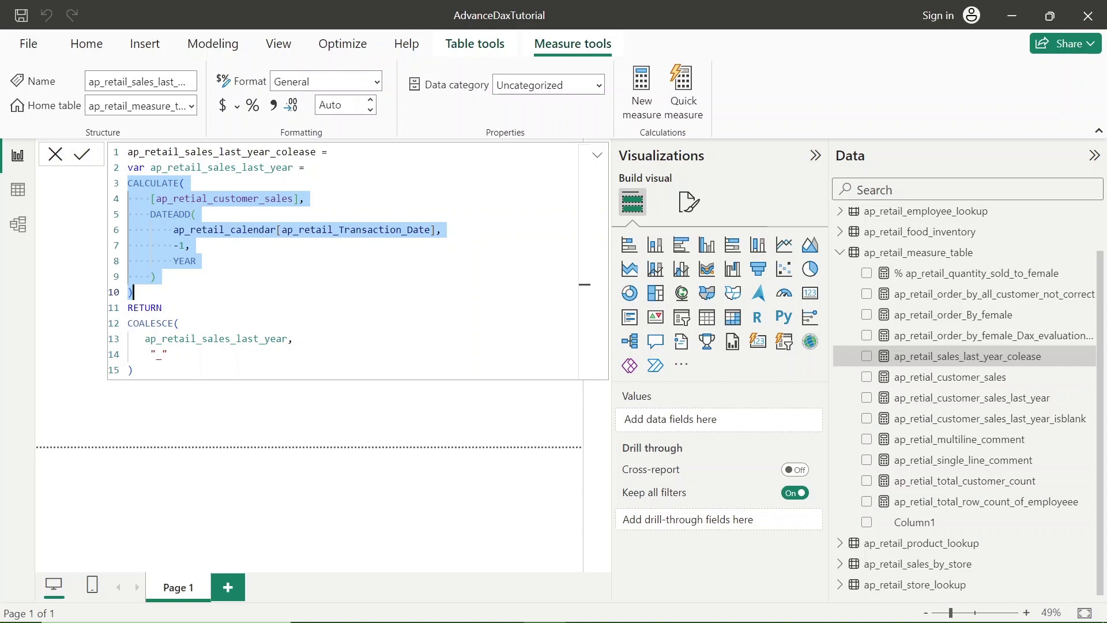
double_click(217, 339)
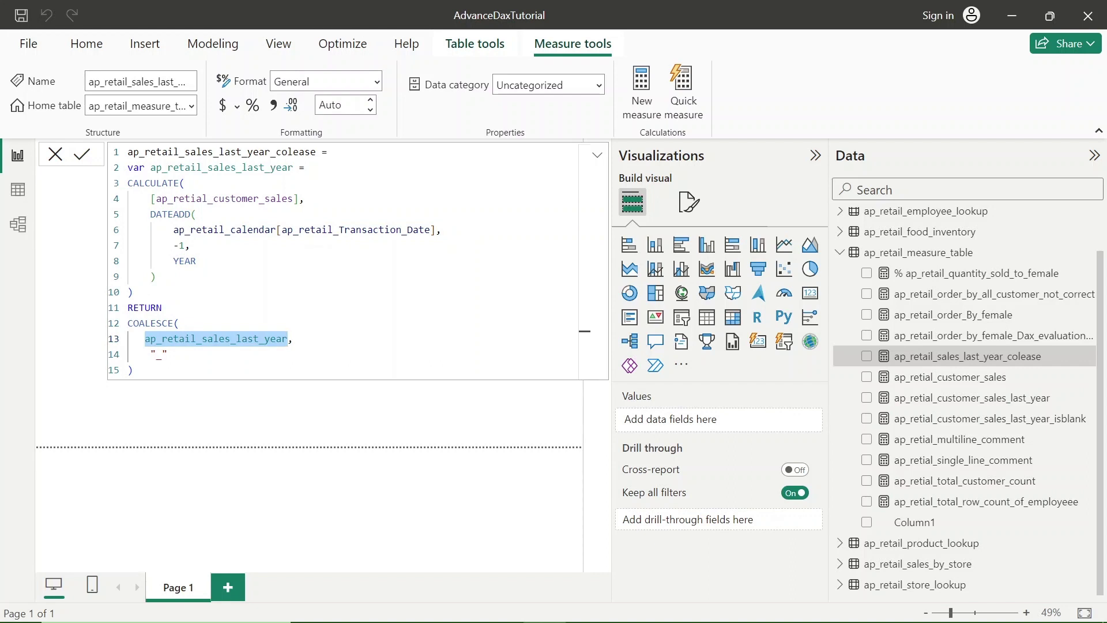
key("Right")
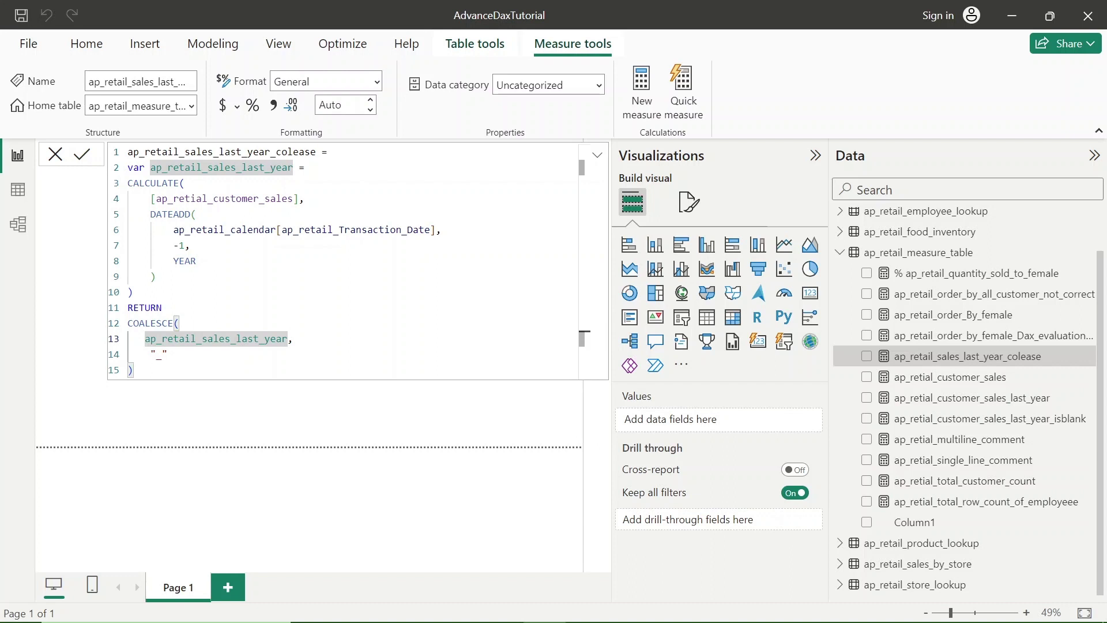
left_click(134, 370)
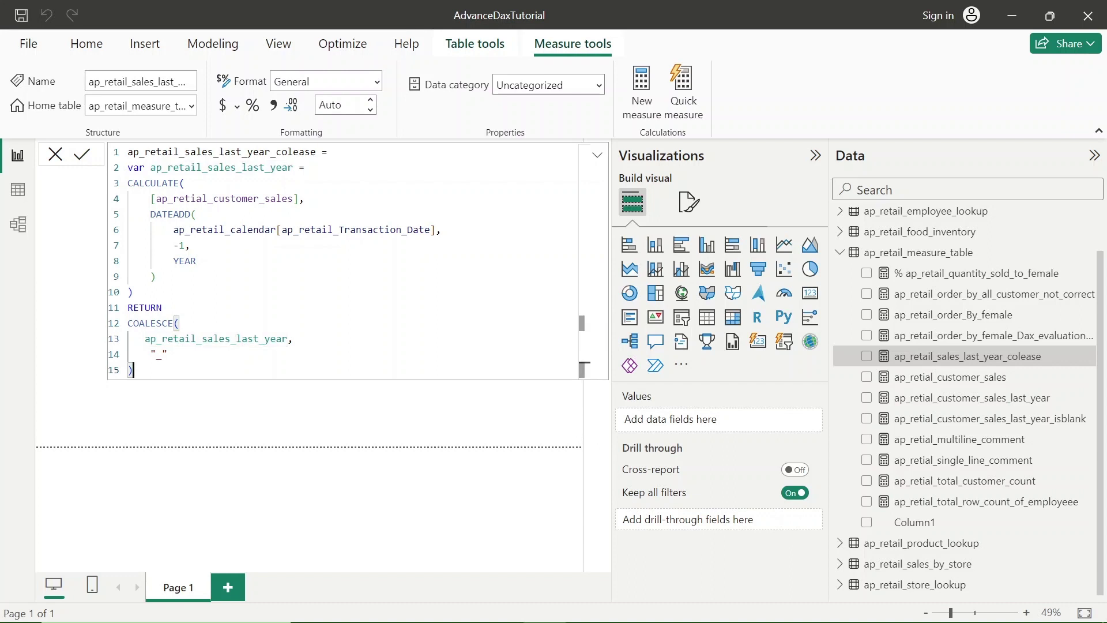
double_click(198, 198)
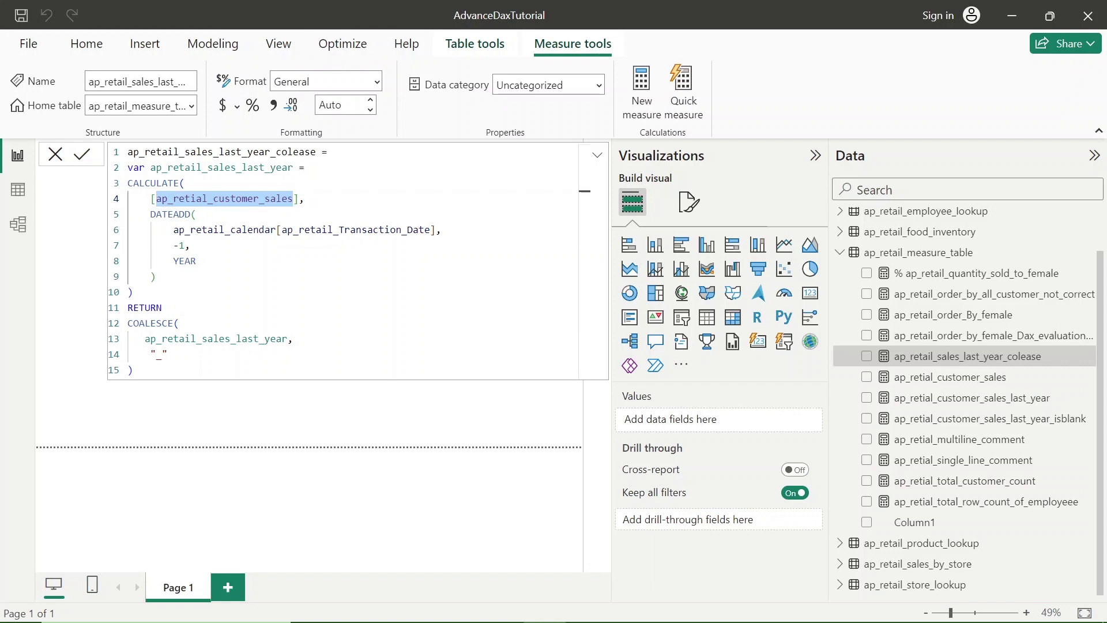
Open the ap_retial_customer_sales measure and examine the quantity sold and unit price columns in its SUMX formula.
left_click(948, 377)
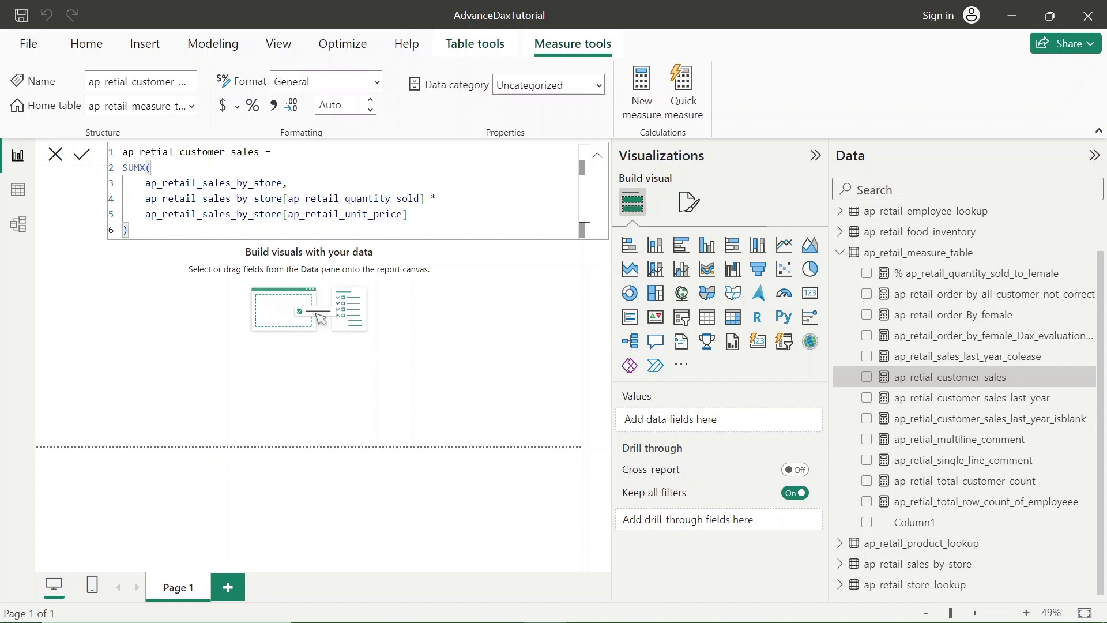
left_click(351, 198)
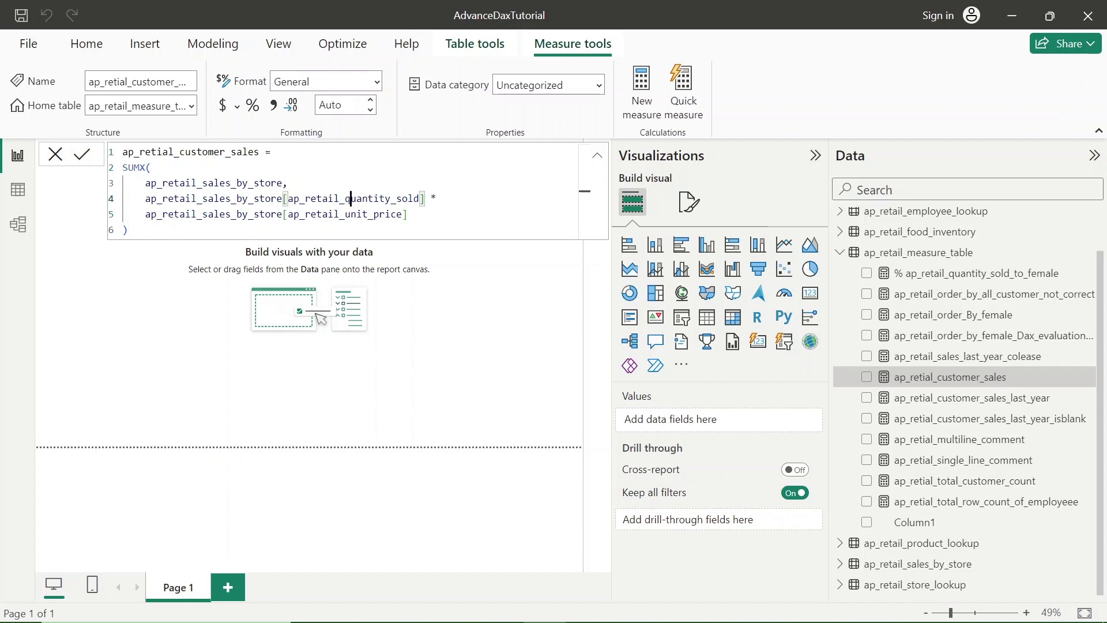
double_click(351, 198)
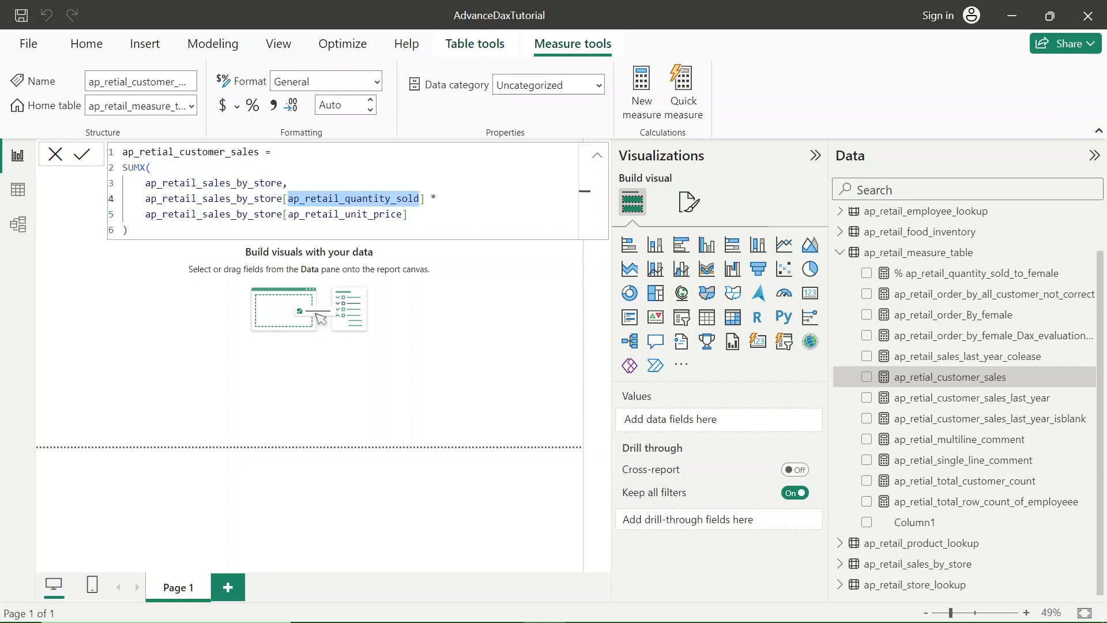
double_click(345, 214)
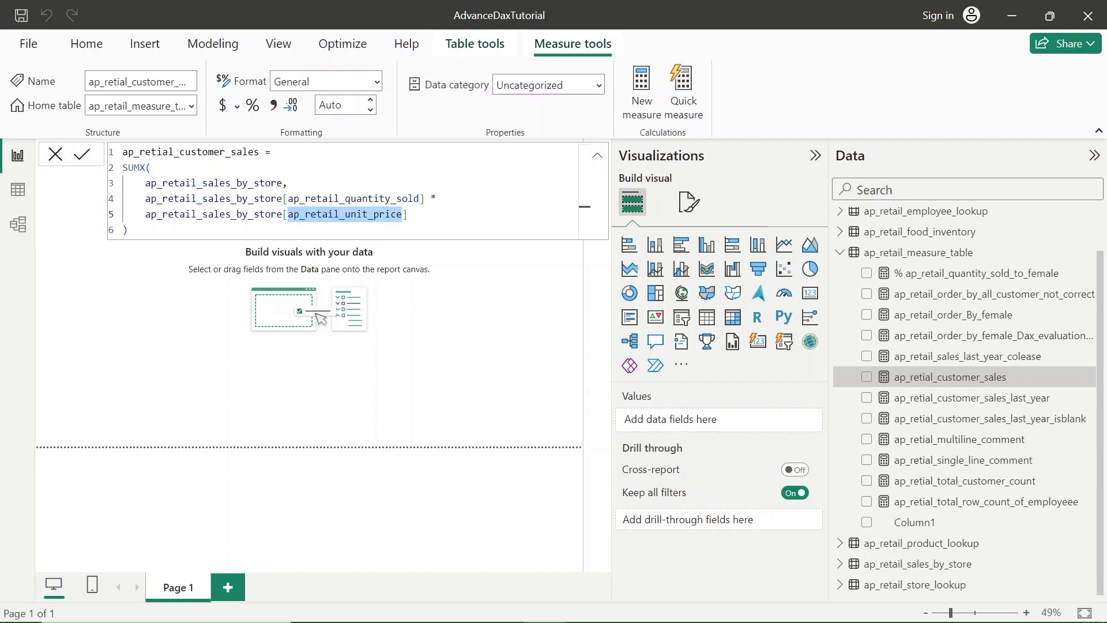
Switch to the DAX Coalesce Function slide to examine the example matrix, and return to Power BI Desktop.
key("alt+Tab")
key("Right")
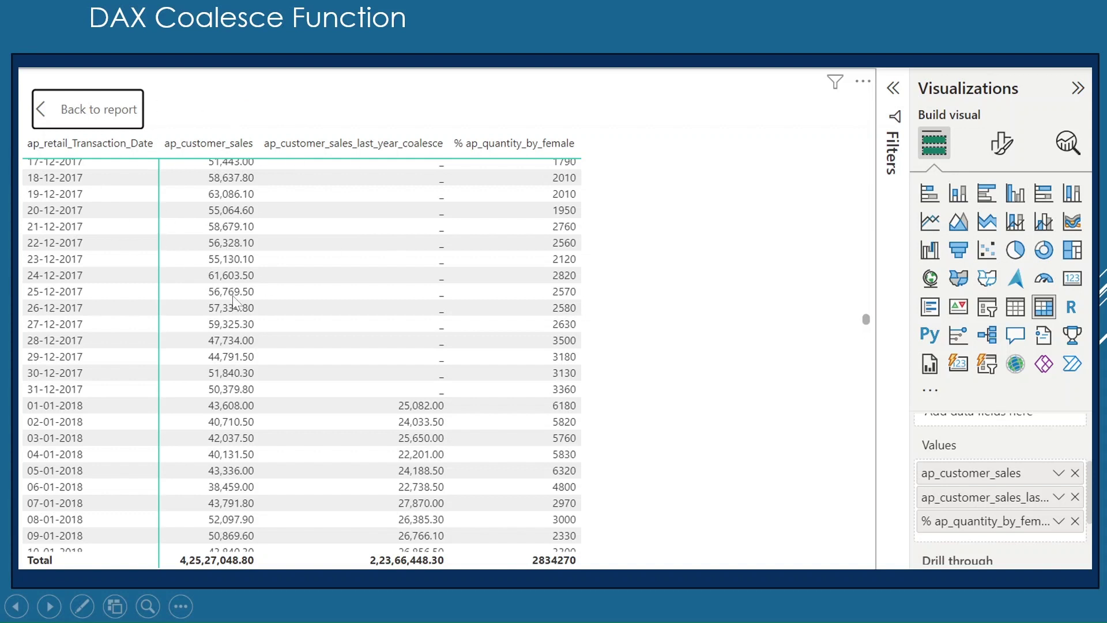
key("alt+Tab")
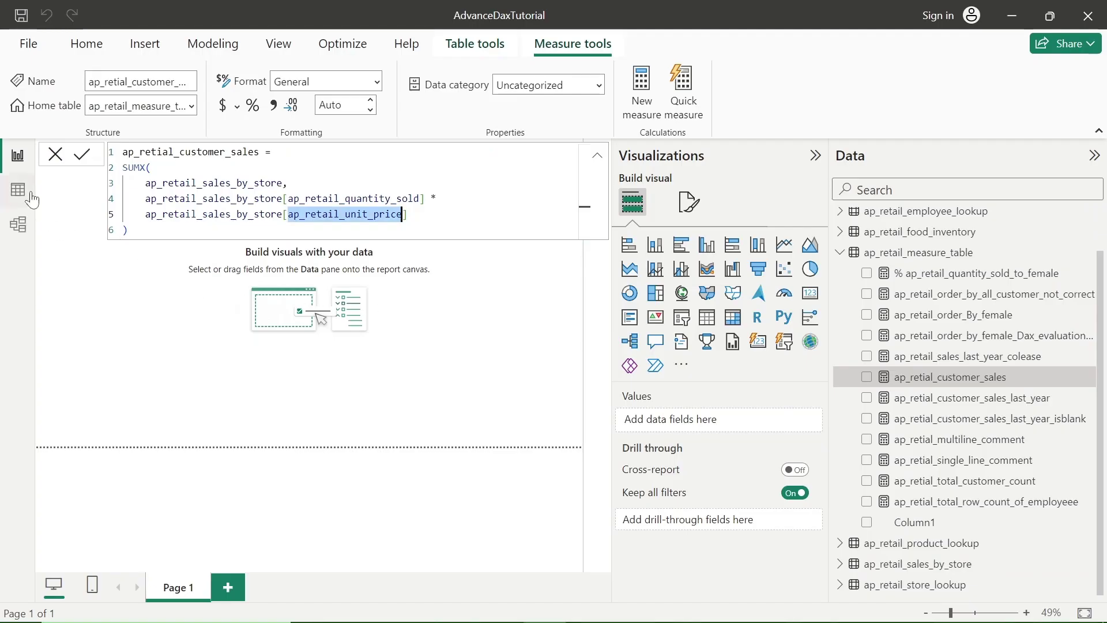
Leave the measure's formula and add an empty matrix visual to Page 1 of the report.
left_click(20, 155)
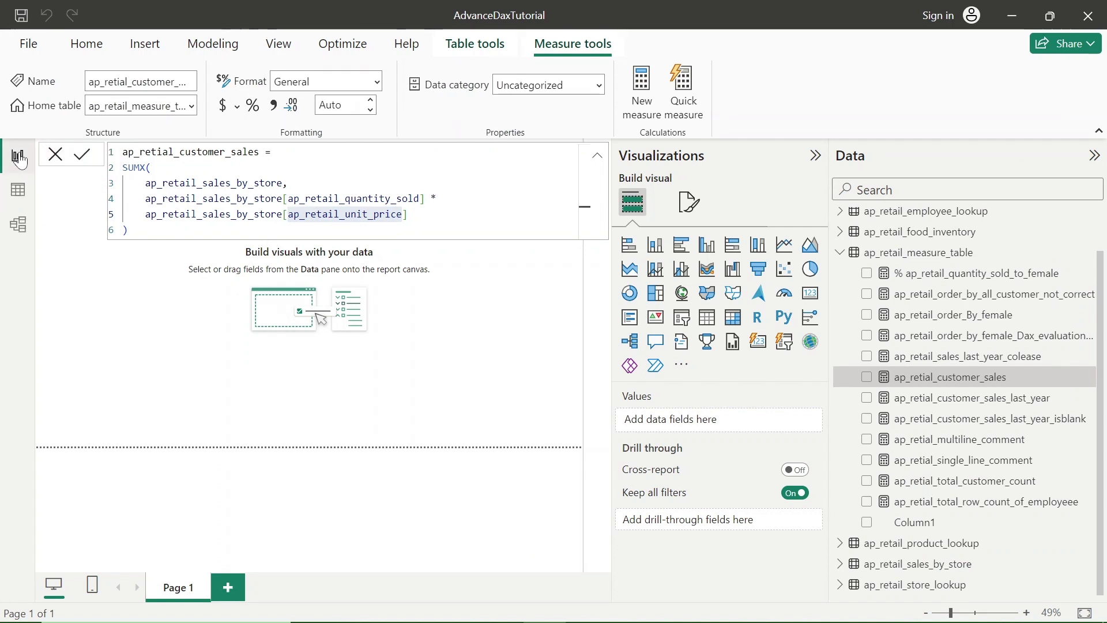
left_click(164, 323)
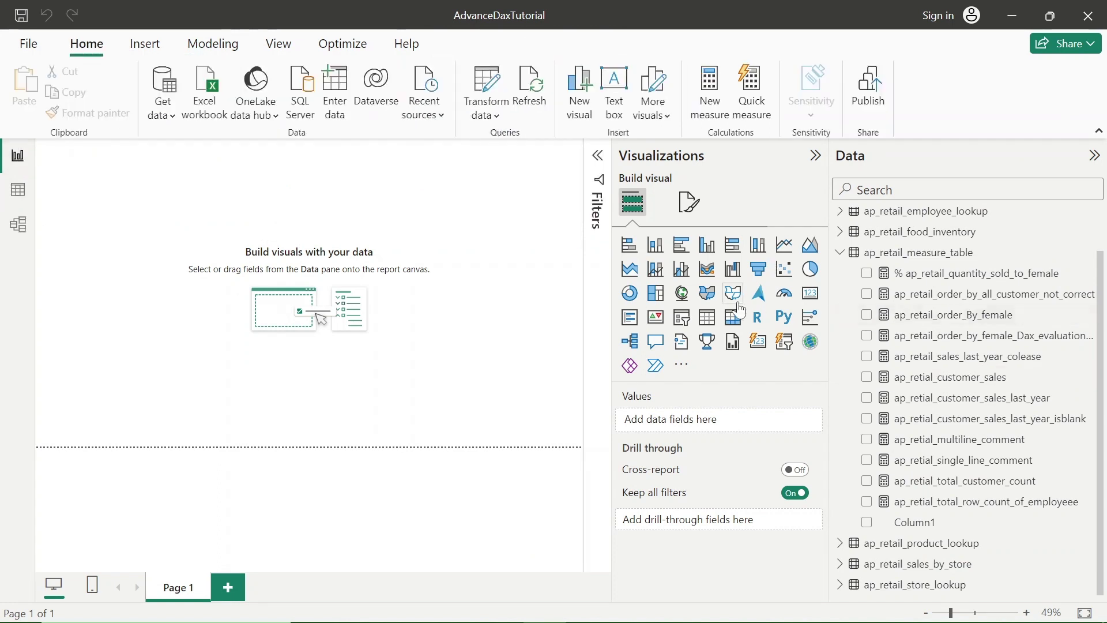
left_click(736, 327)
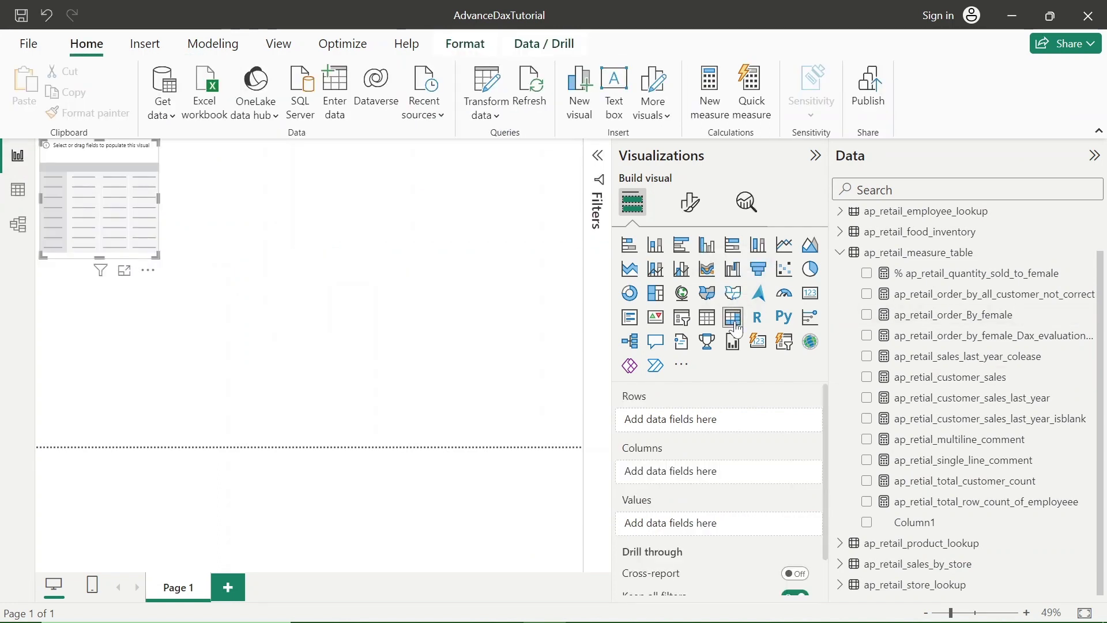
Add ap_retail_Transaction_Date from the ap_retail_calendar table to the matrix rows.
scroll(909, 253, "up", 2)
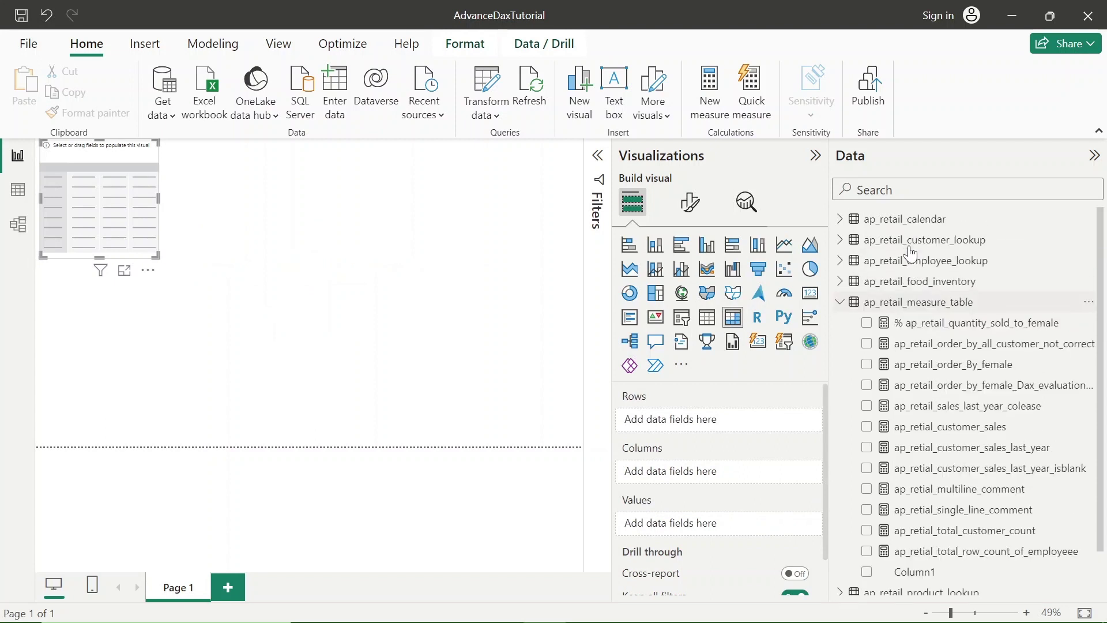
left_click(840, 220)
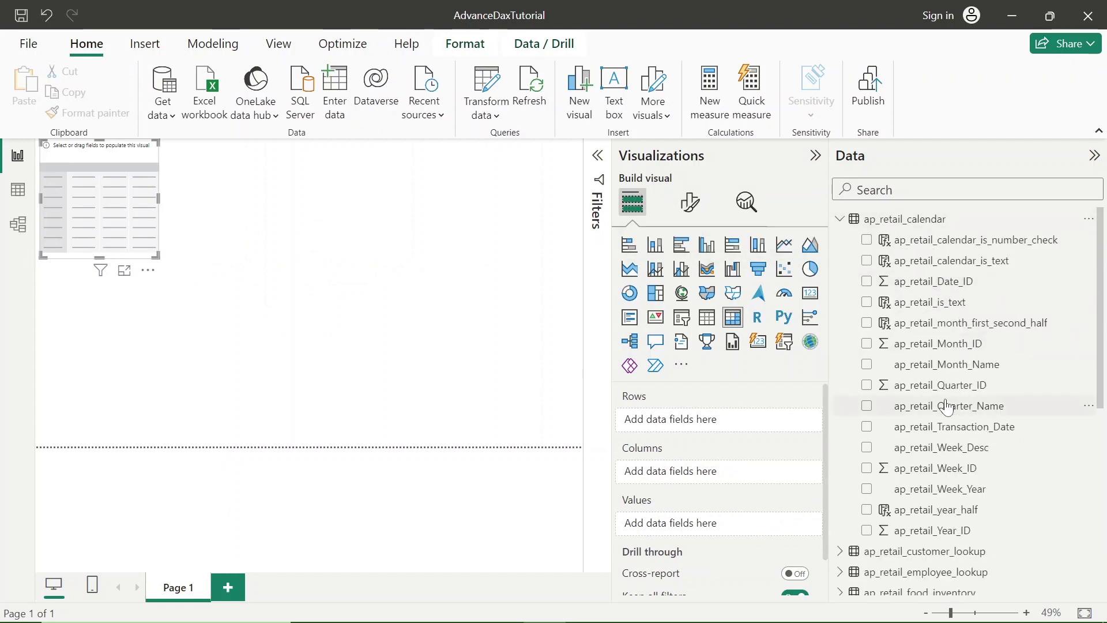
left_click(867, 428)
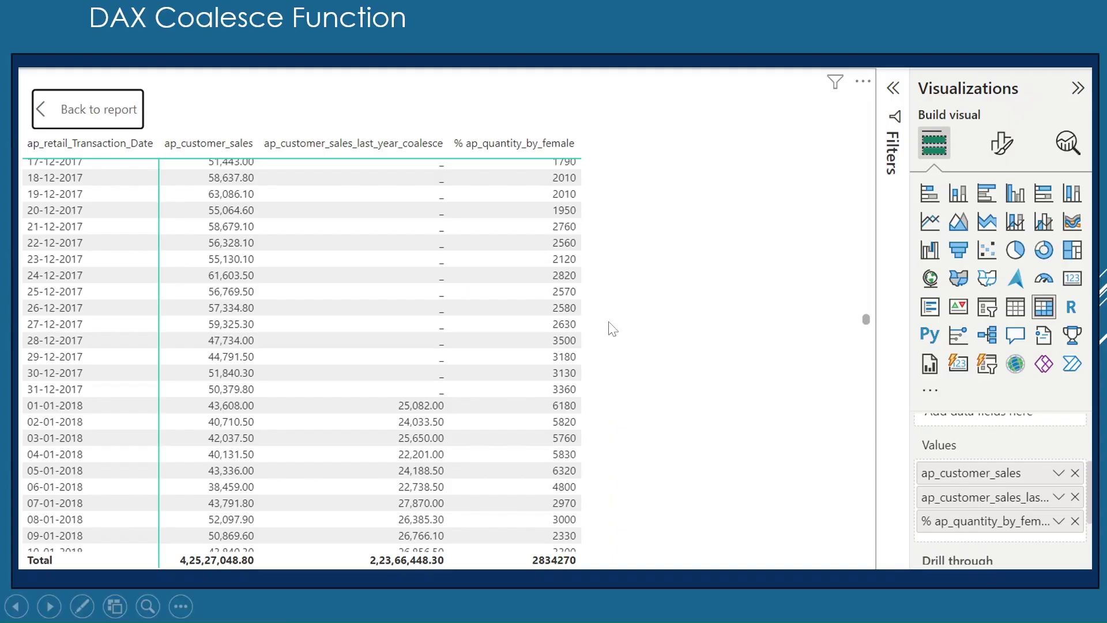
key("alt+Tab")
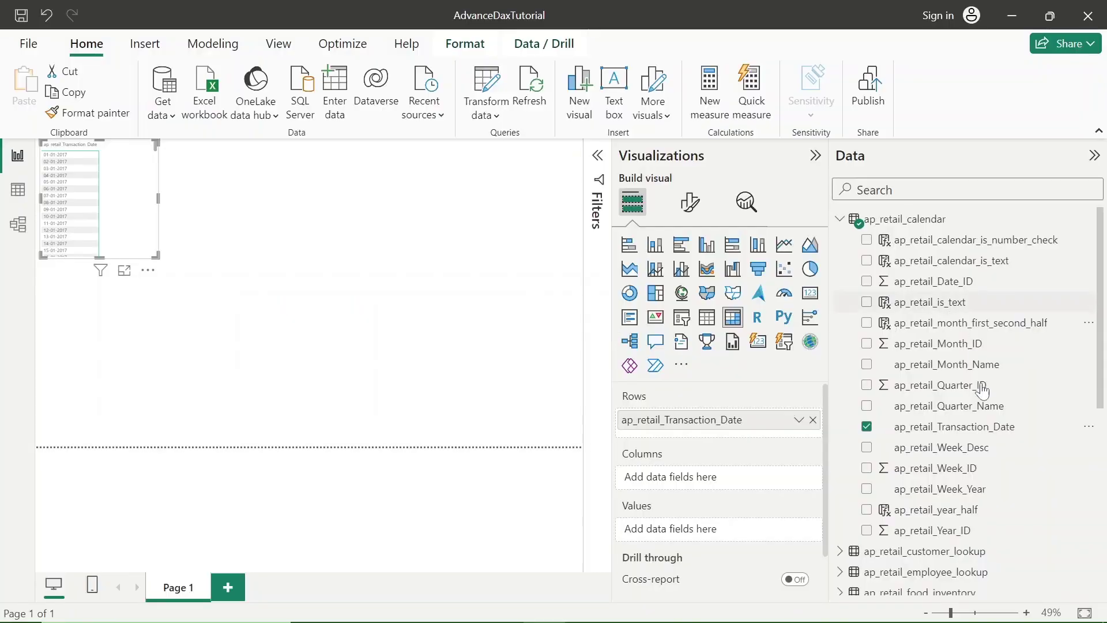
scroll(982, 391, "down", 5)
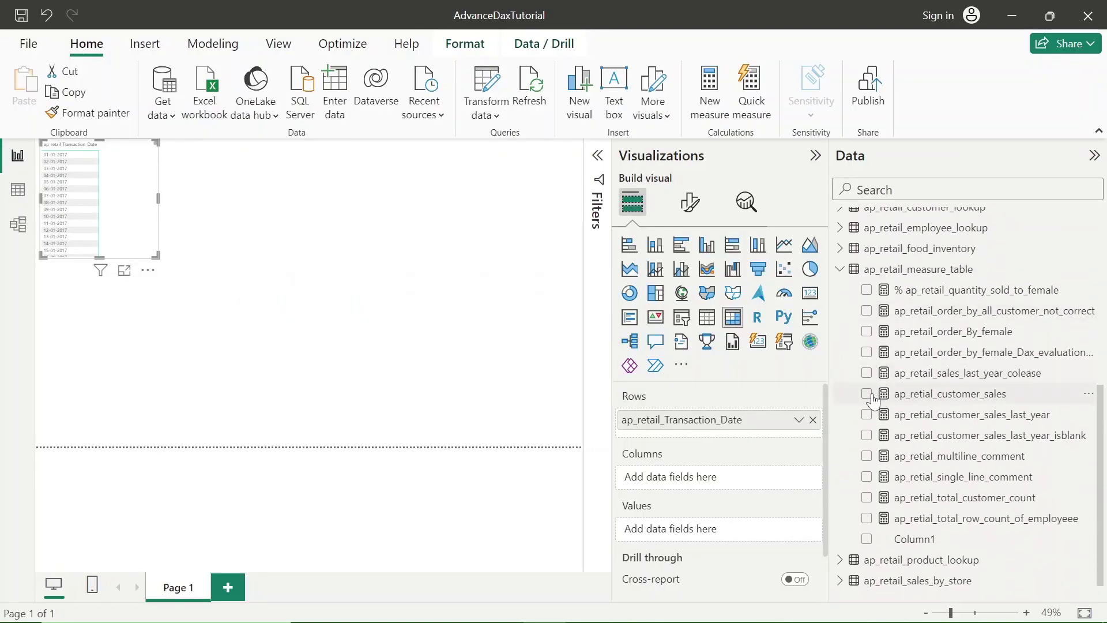
Add ap_retial_customer_sales and ap_retail_sales_last_year_colease to the matrix values and view the matrix in focus mode around the start of 2018.
left_click(867, 394)
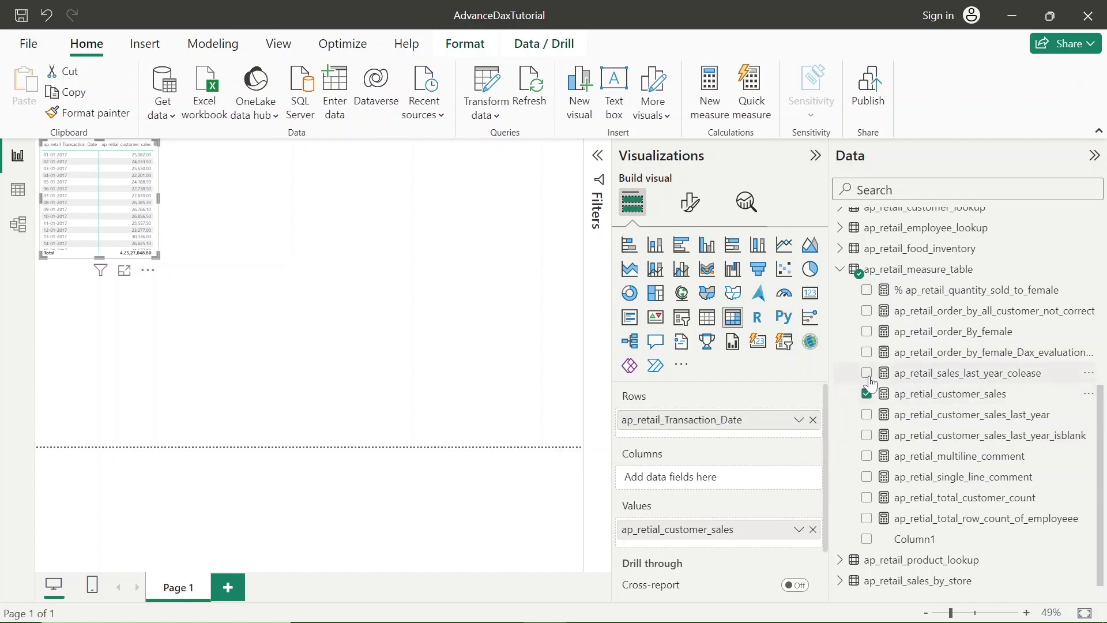
left_click(132, 272)
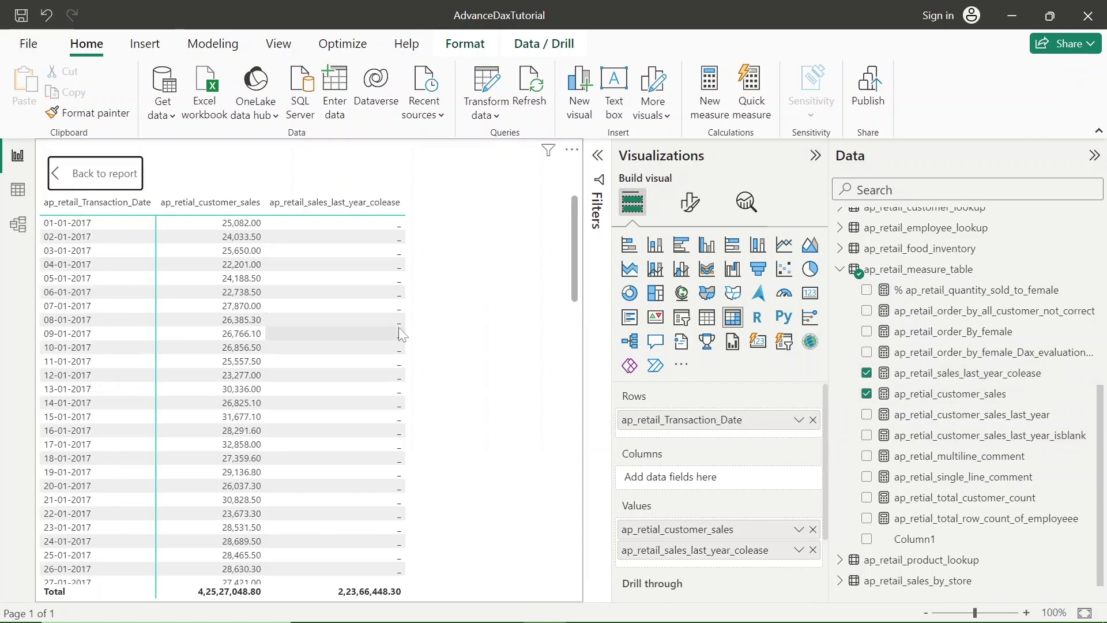
scroll(478, 411, "down", 3)
scroll(477, 411, "down", 10)
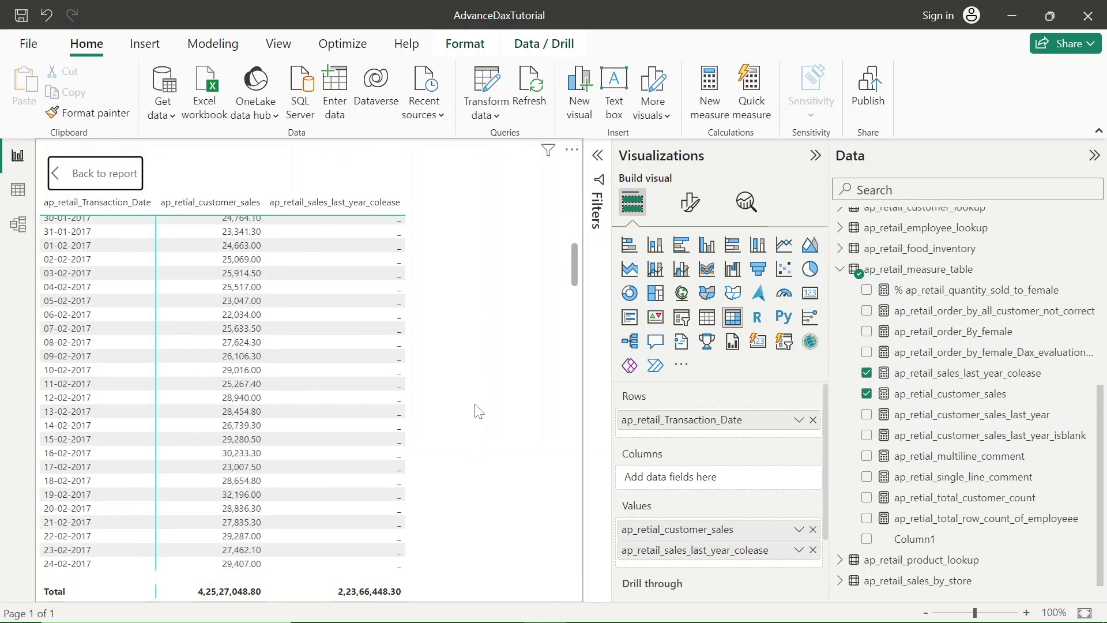
scroll(478, 411, "down", 20)
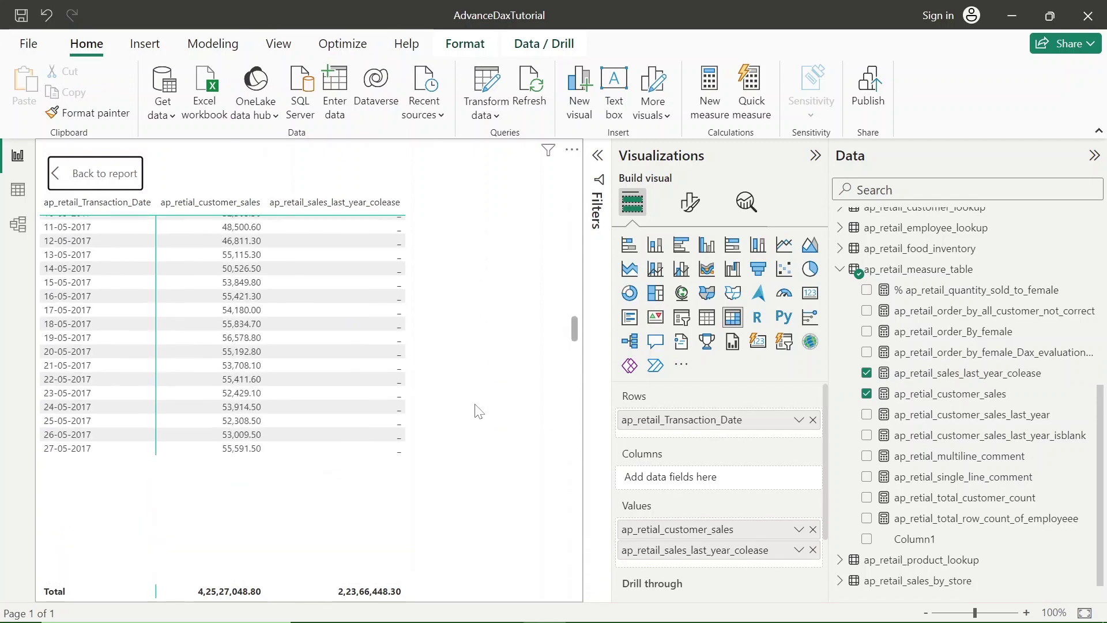
scroll(478, 411, "down", 20)
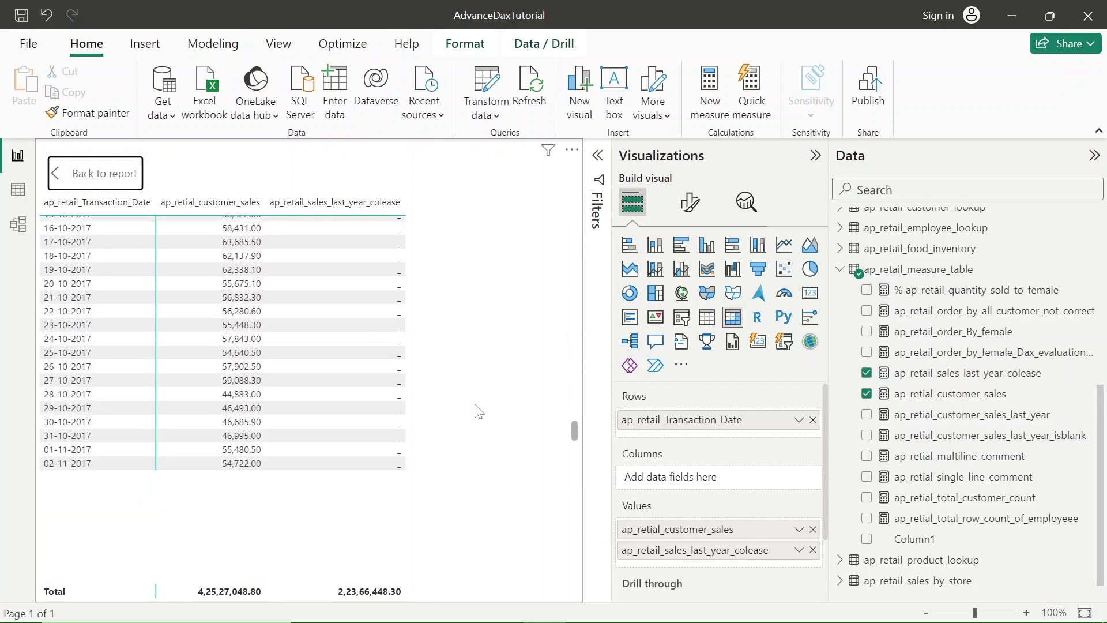
scroll(478, 411, "up", 4)
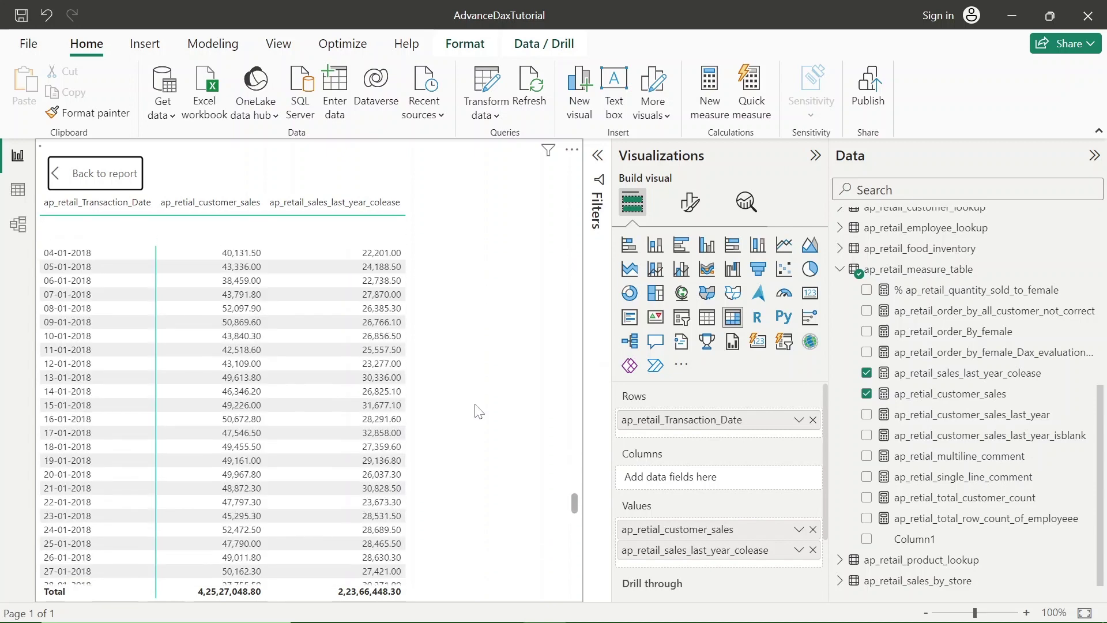
scroll(478, 411, "down", 3)
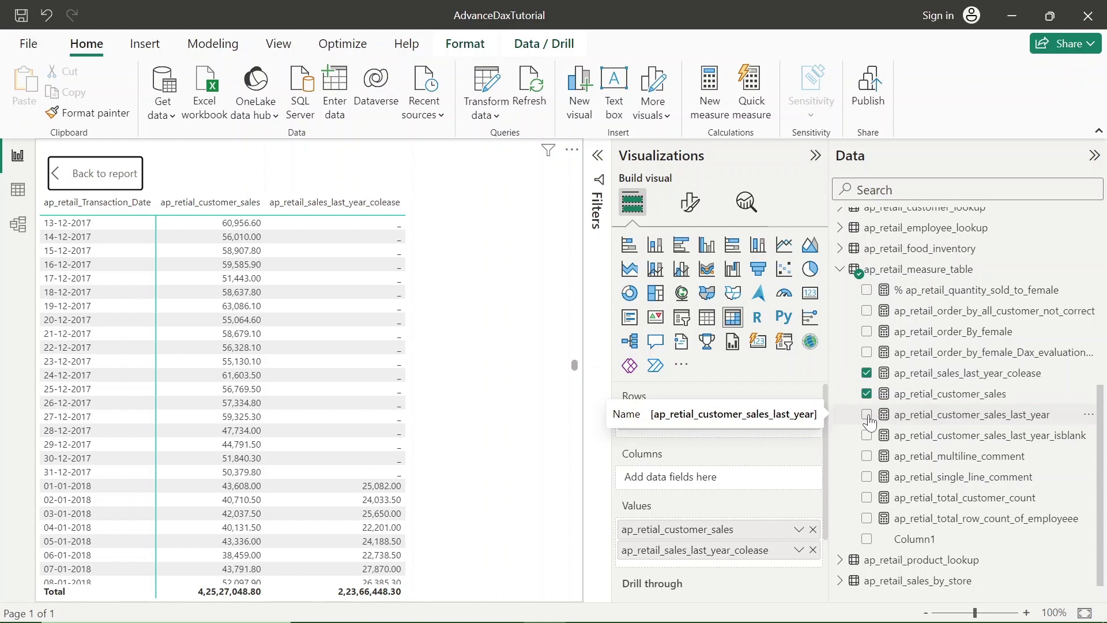
Open the ap_retial_customer_sales_last_year measure and examine the CALCULATE and DATEADD parts of its formula.
left_click(943, 422)
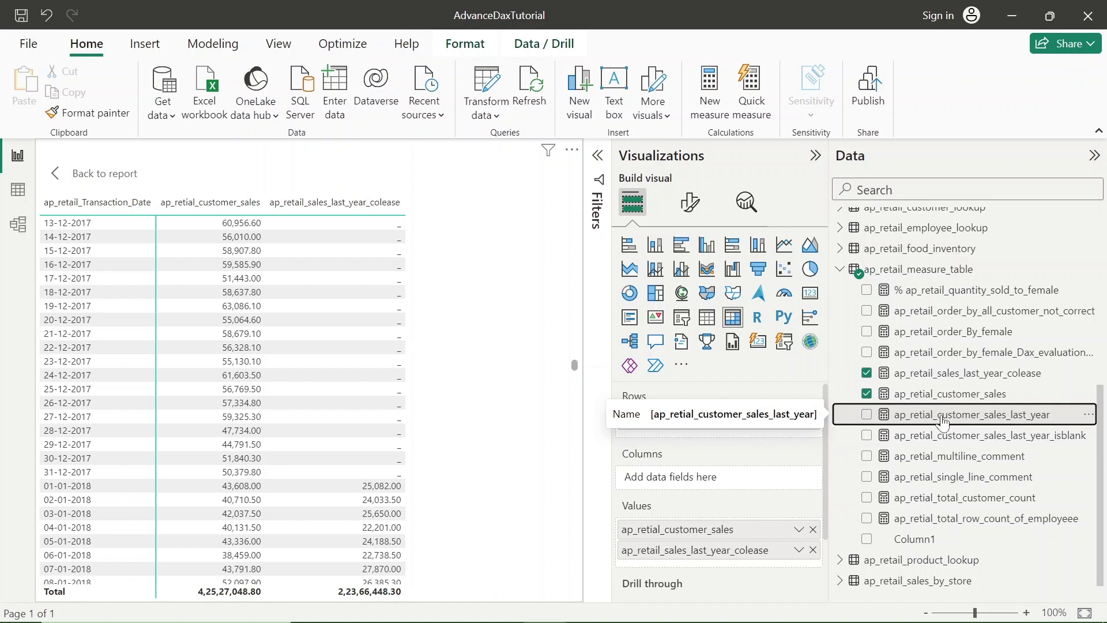
left_click(943, 422)
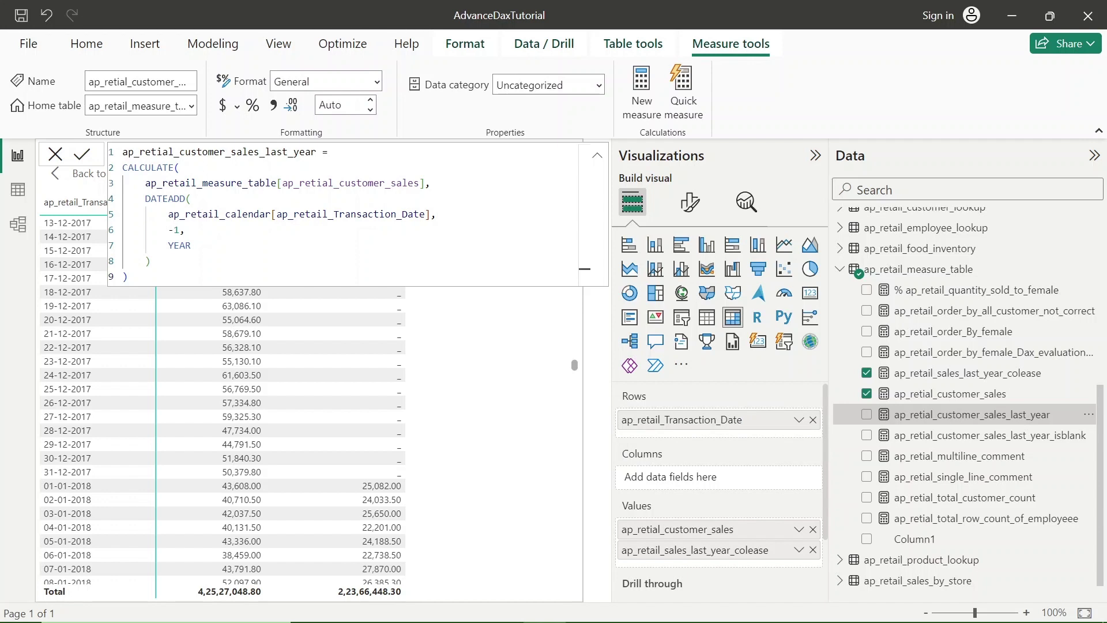
mouse_move(123, 168)
left_mouse_down()
mouse_move(185, 182)
mouse_move(173, 182)
left_mouse_up()
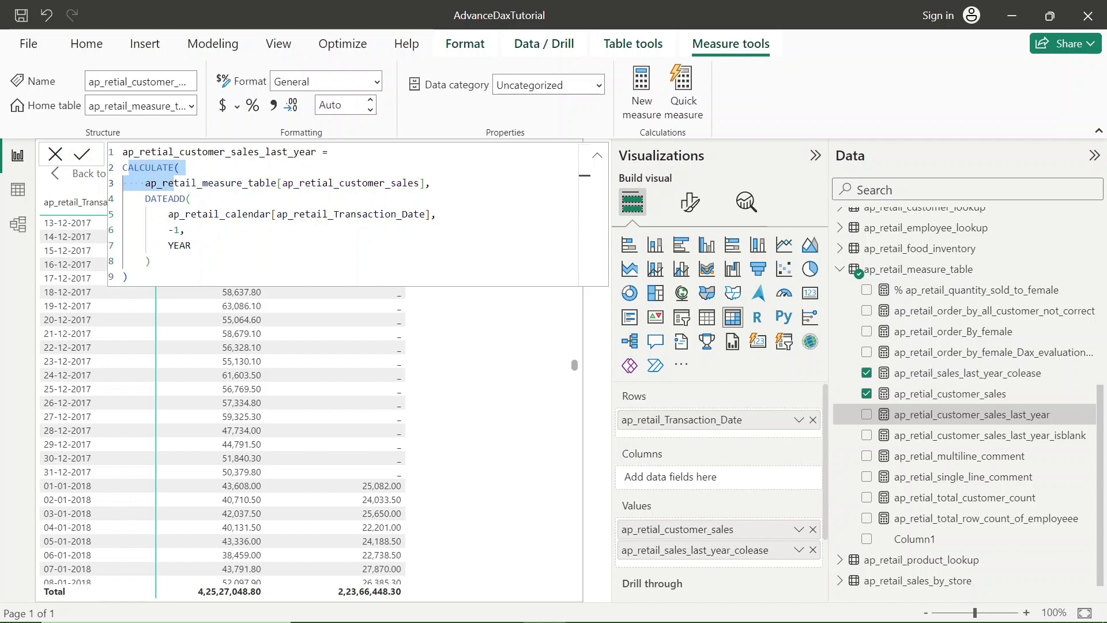
left_click(187, 245)
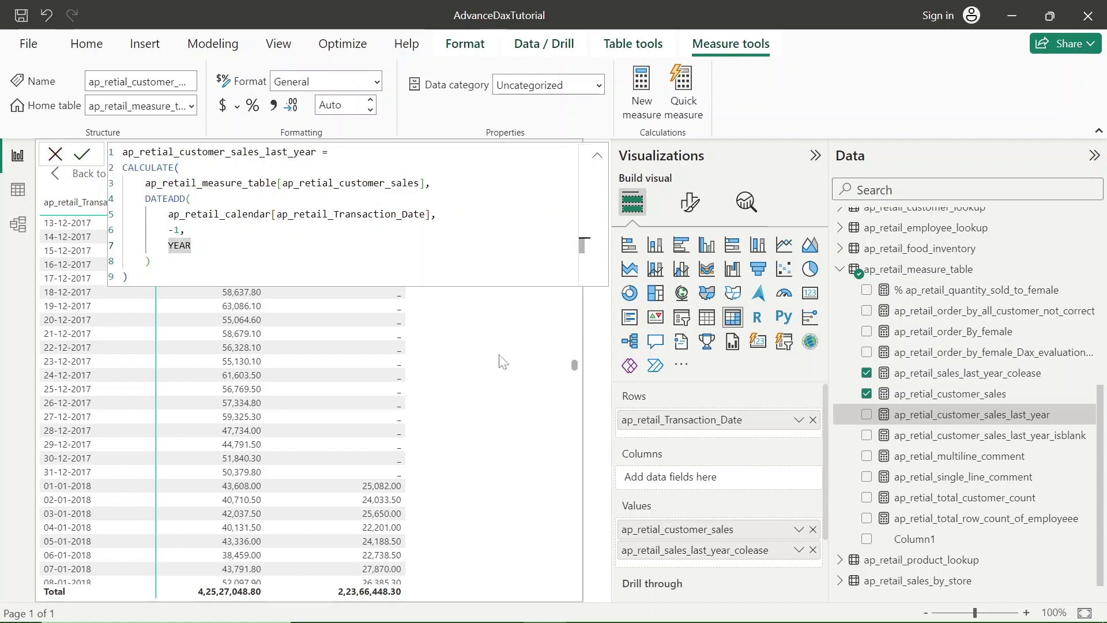
Add ap_retial_customer_sales_last_year to the matrix values, placed before ap_retail_sales_last_year_colease, and collapse the measure's formula.
left_click(866, 415)
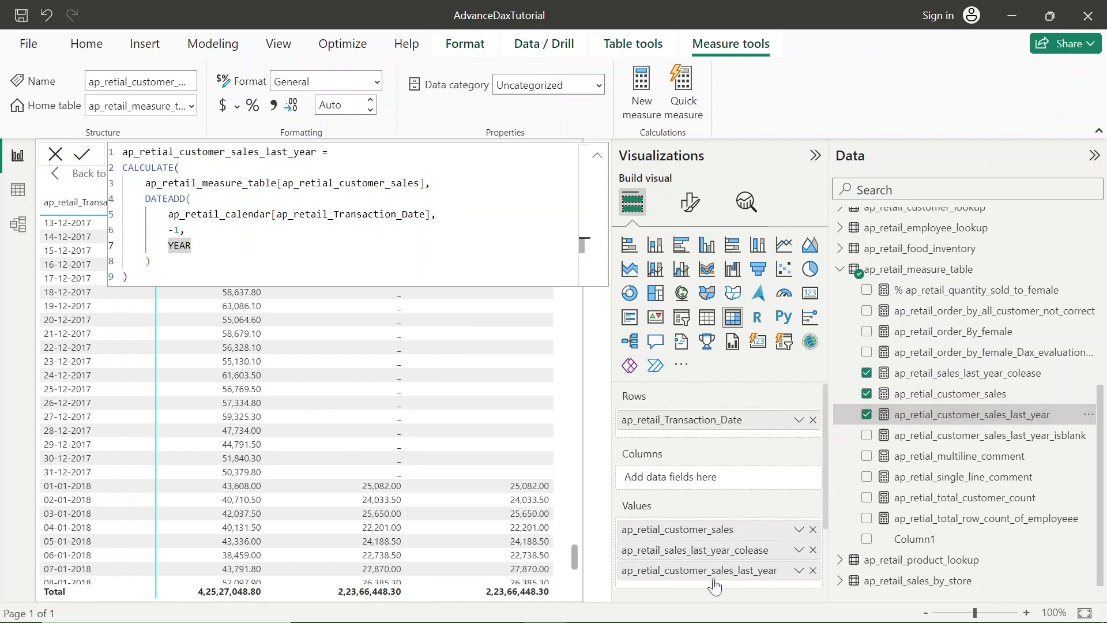
left_click_drag(717, 581, 715, 549)
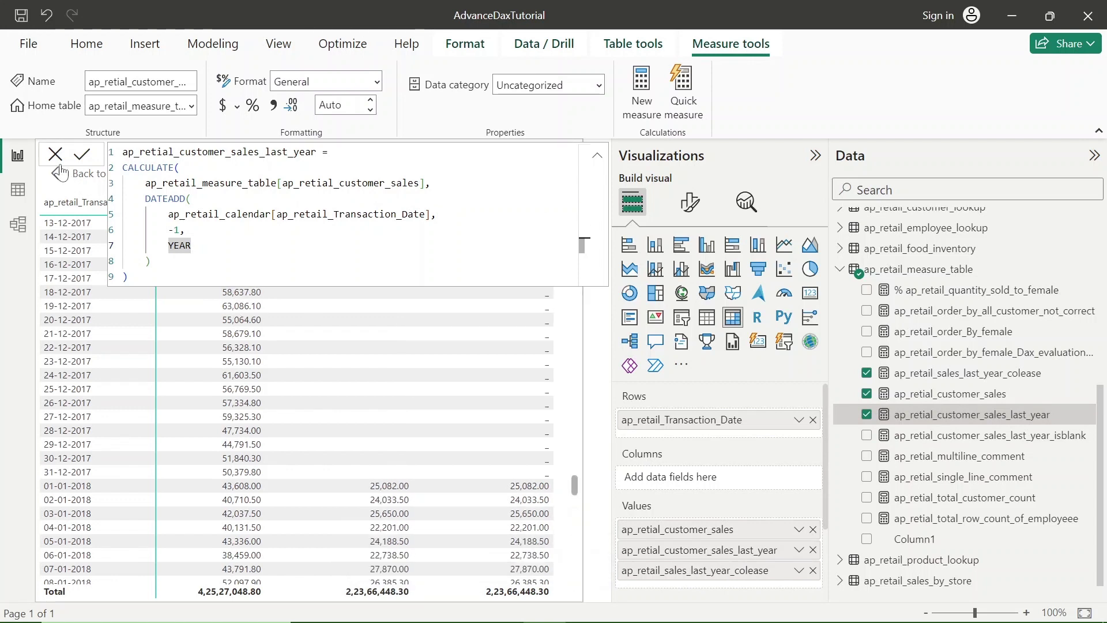
left_click(599, 159)
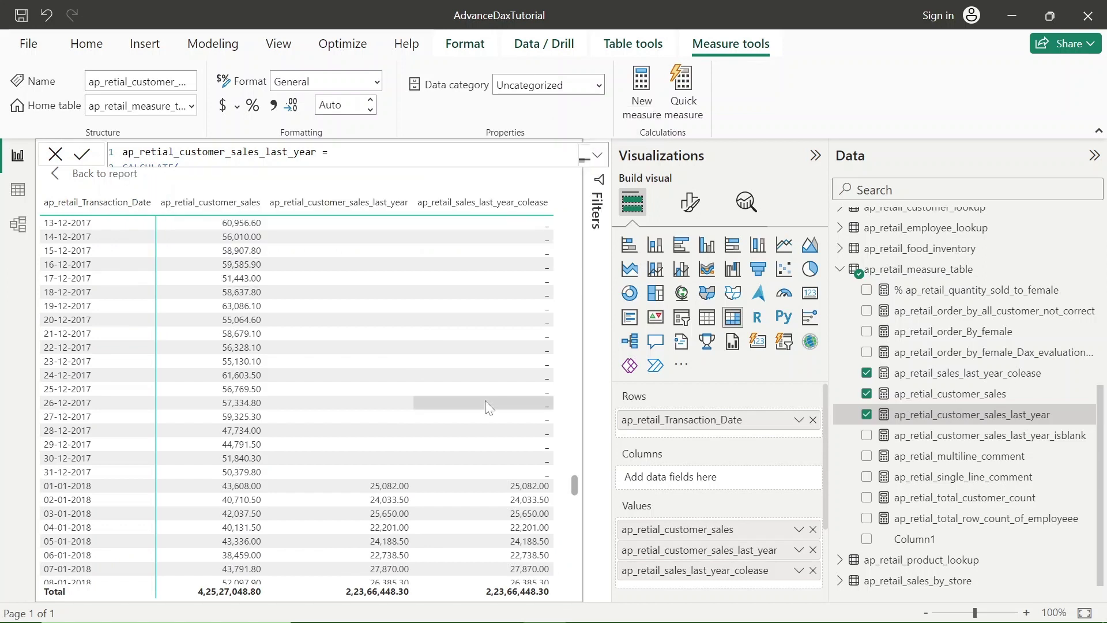
scroll(485, 404, "down", 1)
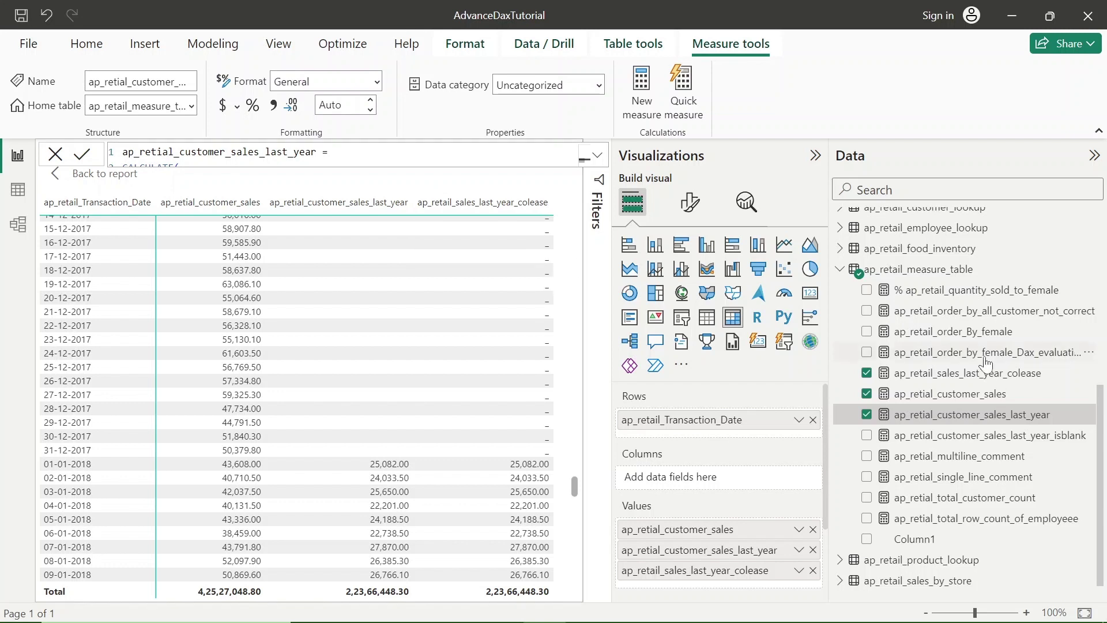
Open the ap_retail_sales_last_year_colease measure and examine its last-year sales variable and the COALESCE arguments in its formula.
left_click(973, 376)
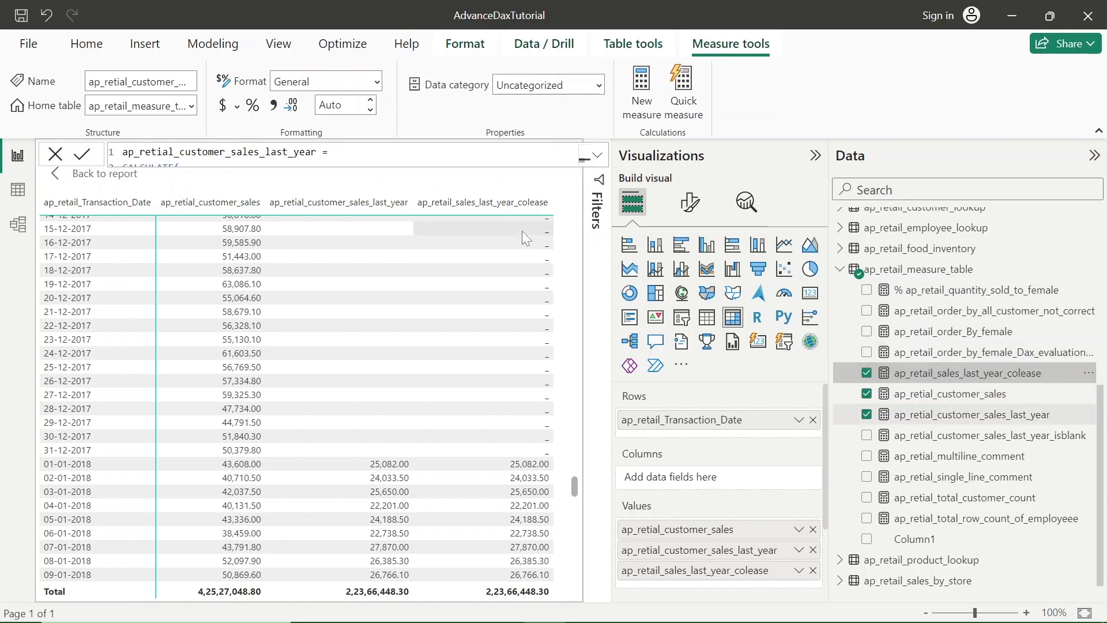
left_click(597, 154)
double_click(221, 167)
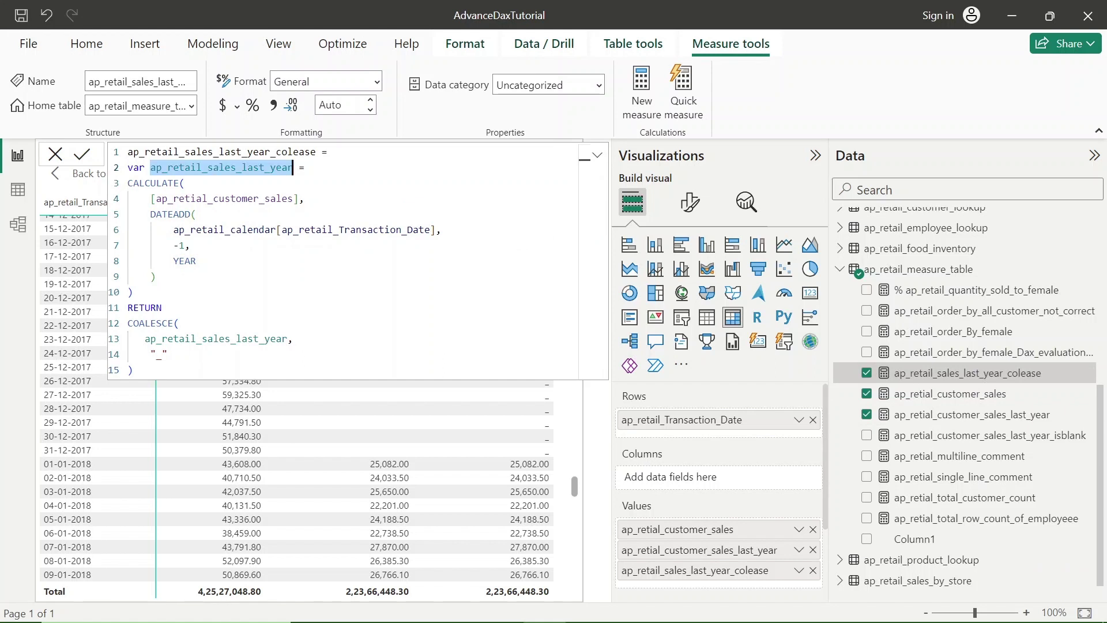
left_click_drag(127, 183, 156, 276)
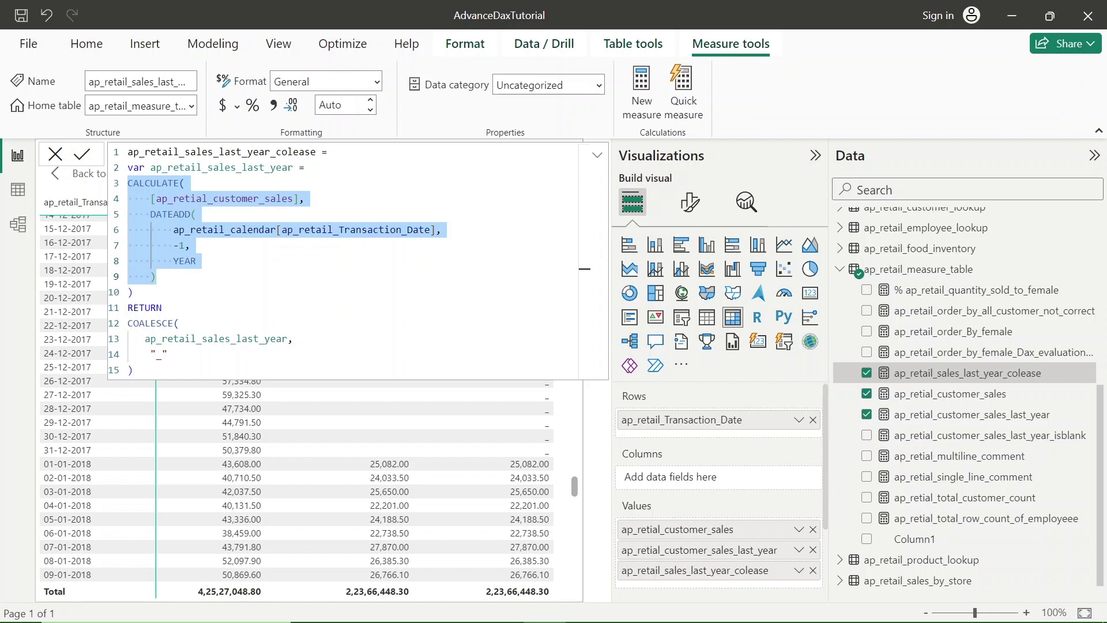
left_click(178, 339)
double_click(178, 339)
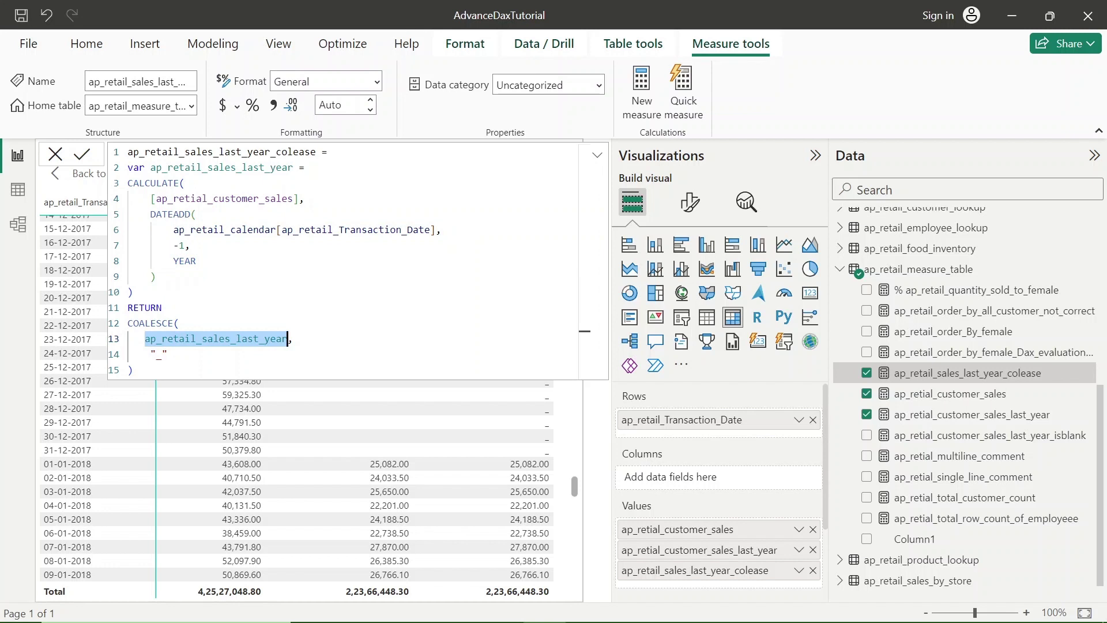
double_click(158, 354)
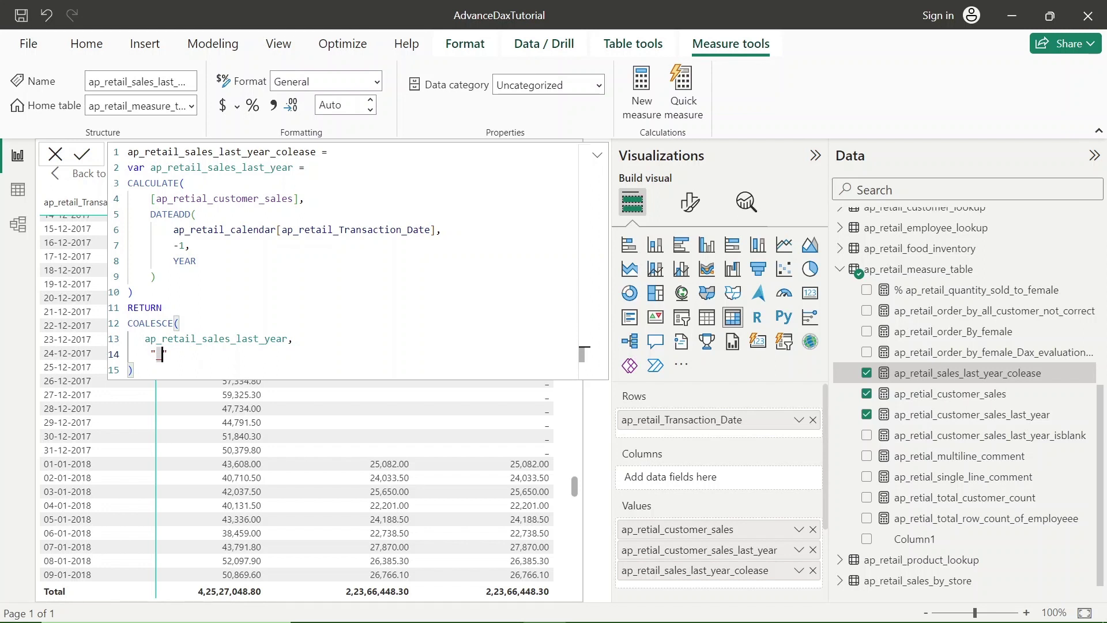
key("Up")
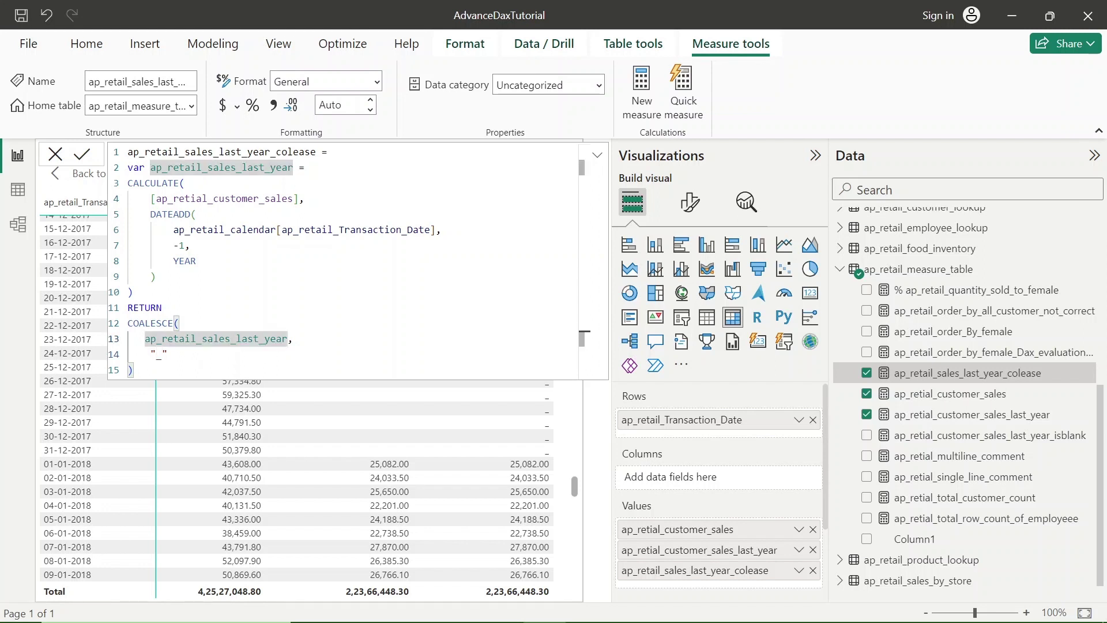
left_click(597, 155)
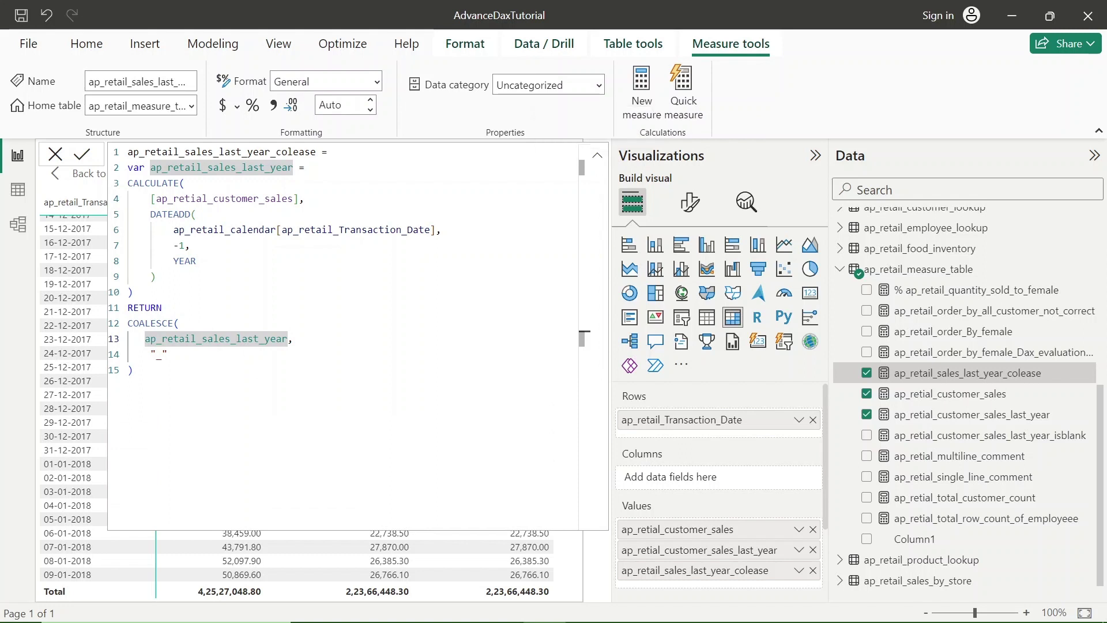
left_click(597, 155)
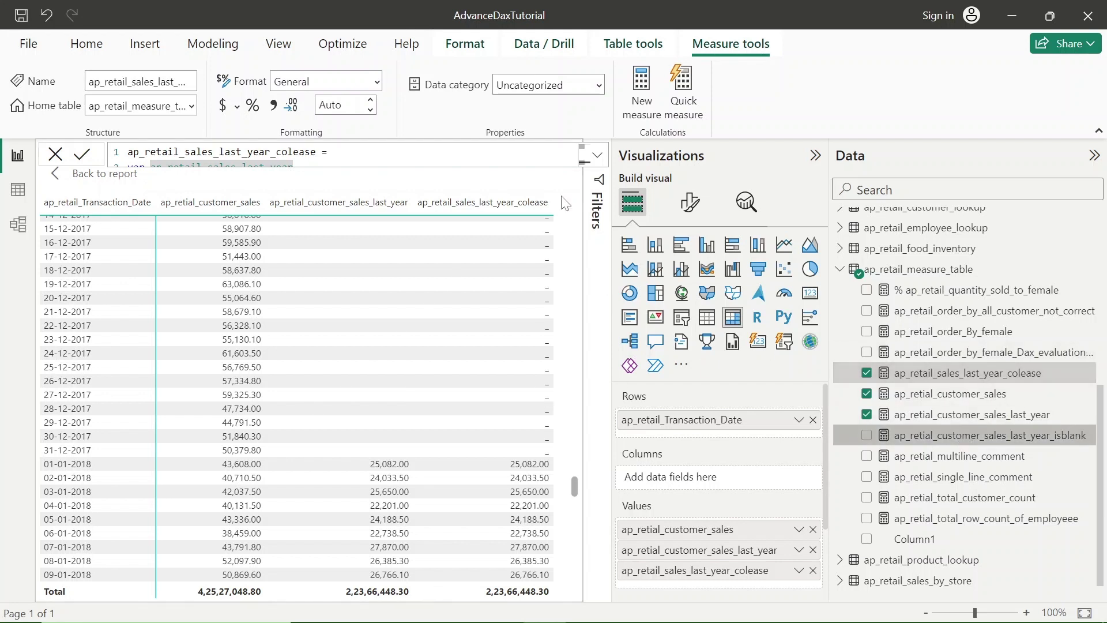
Open the ap_retial_customer_sales_last_year_isblank measure and examine the ISBLANK condition and both IF results in its formula.
left_click(967, 439)
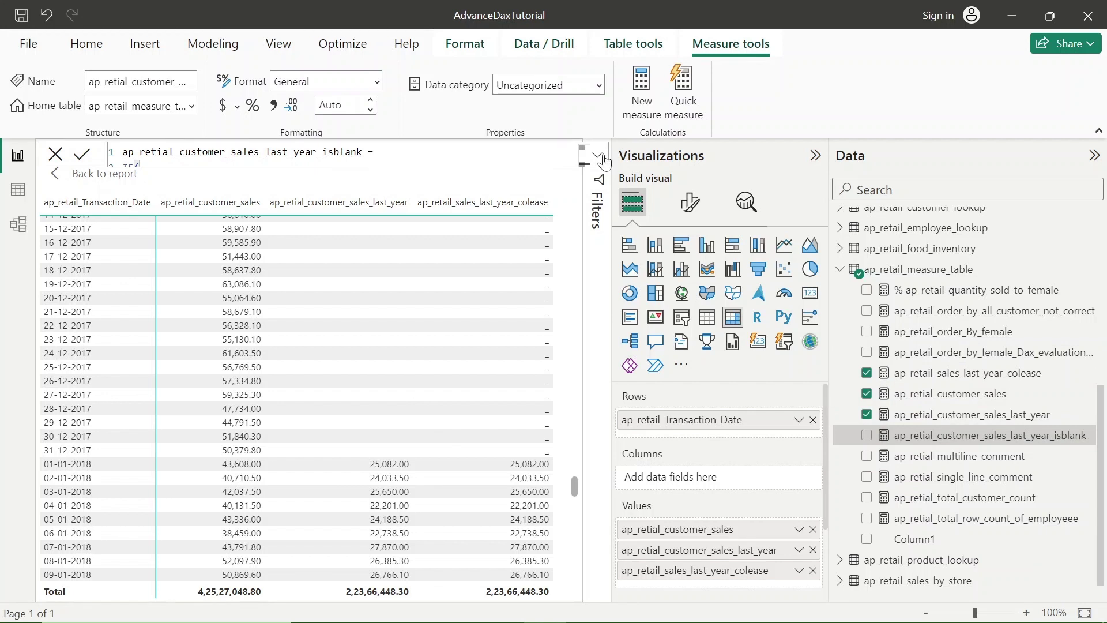
left_click(599, 158)
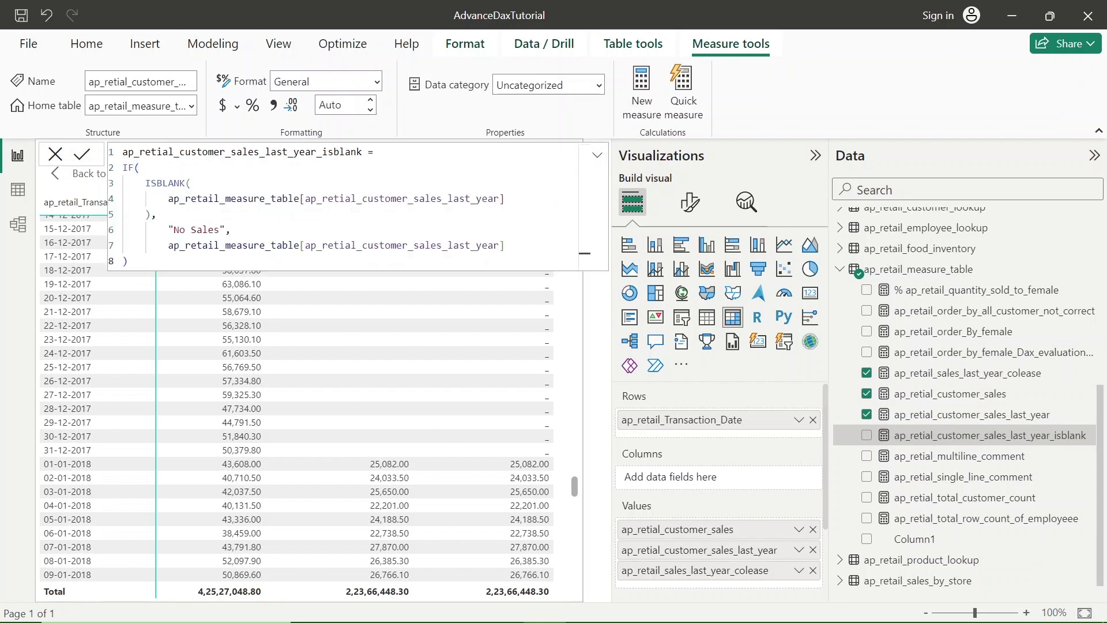
double_click(165, 183)
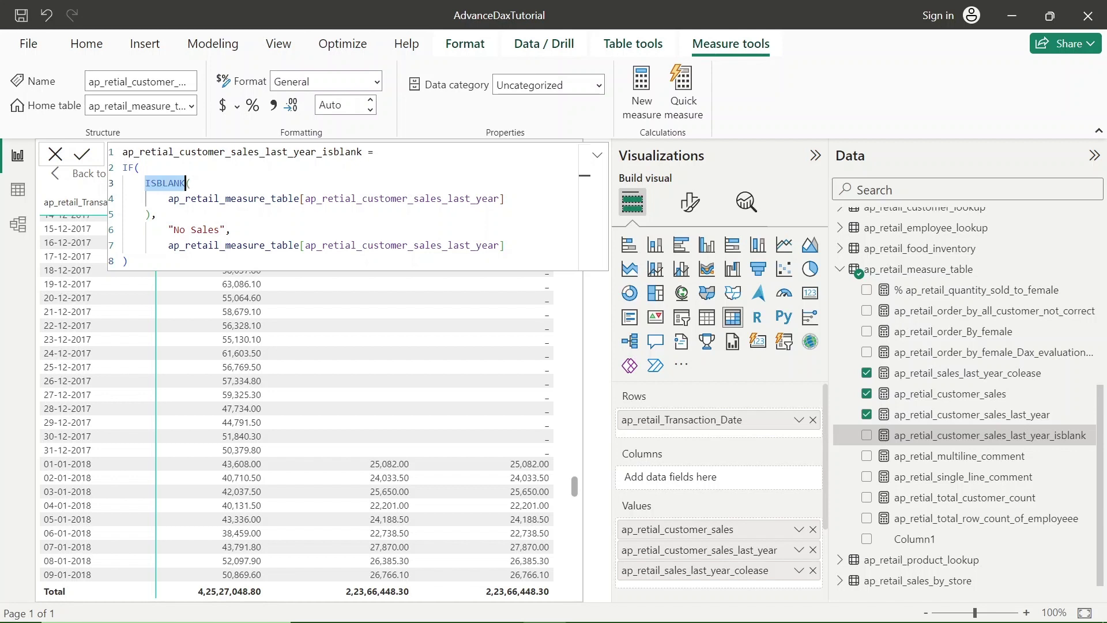
left_click_drag(305, 199, 499, 198)
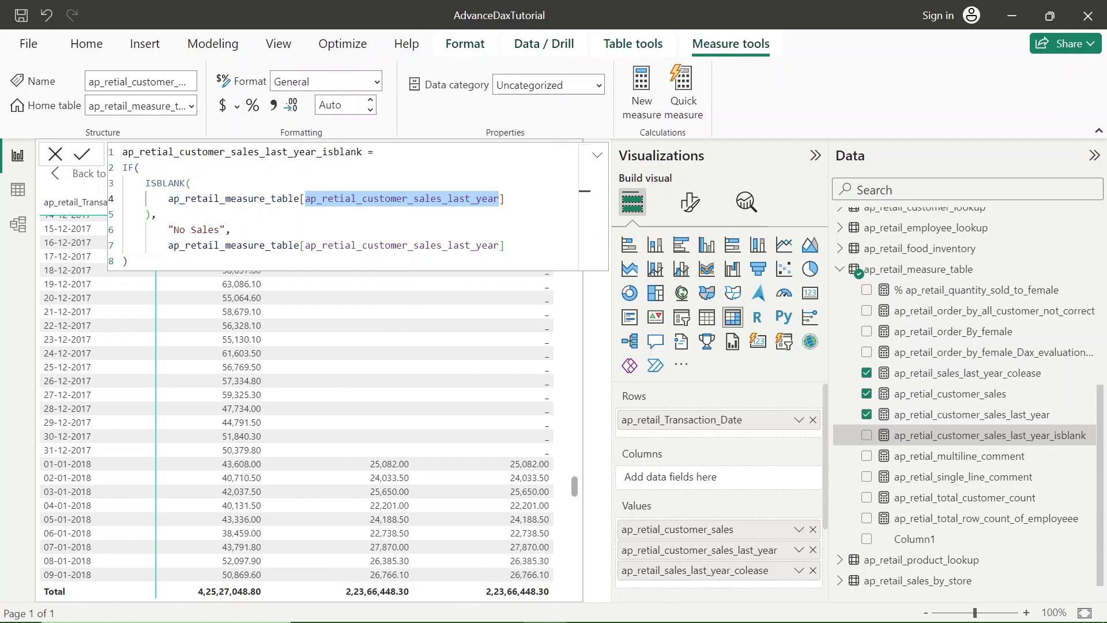
double_click(179, 230)
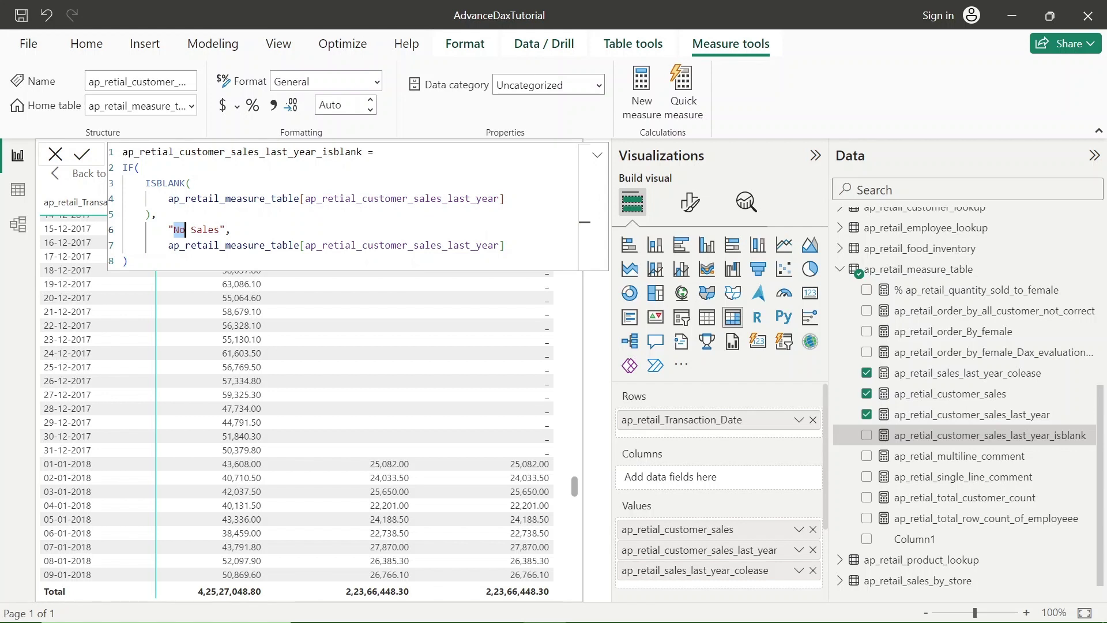
double_click(498, 245)
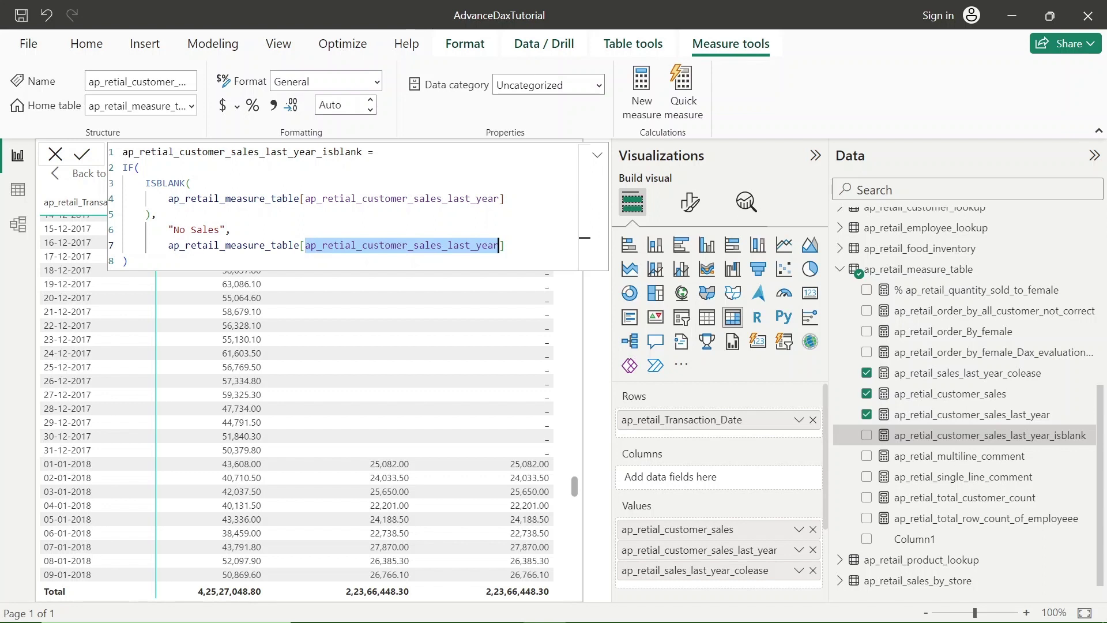
left_click(467, 347)
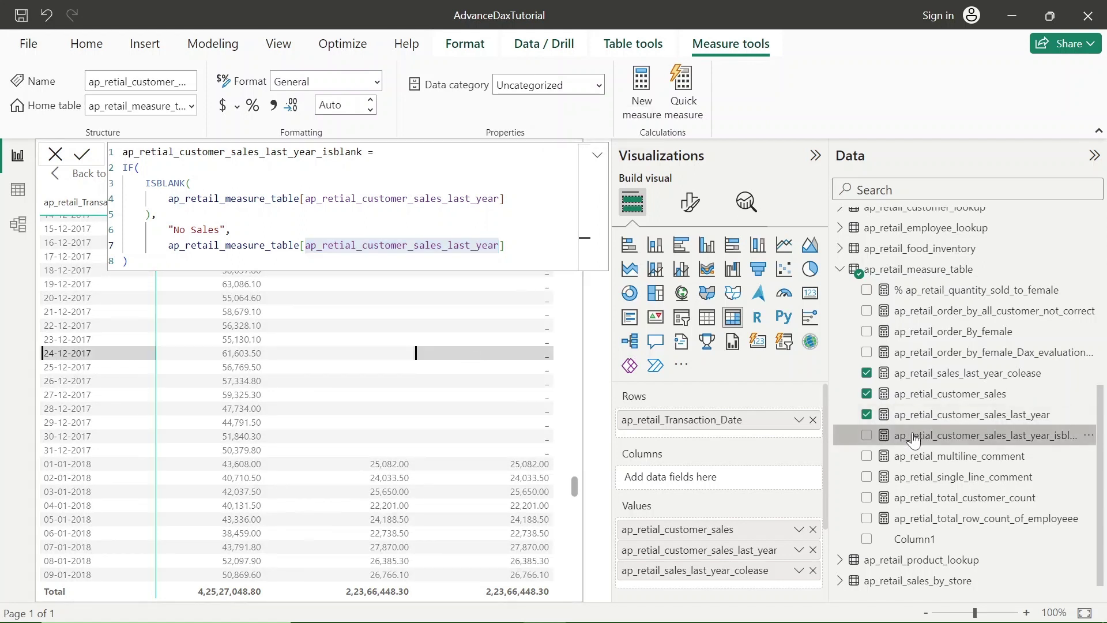
Add ap_retial_customer_sales_last_year_isblank to the matrix values between the last-year and colease measures, and collapse the formula.
left_click_drag(912, 440, 738, 569)
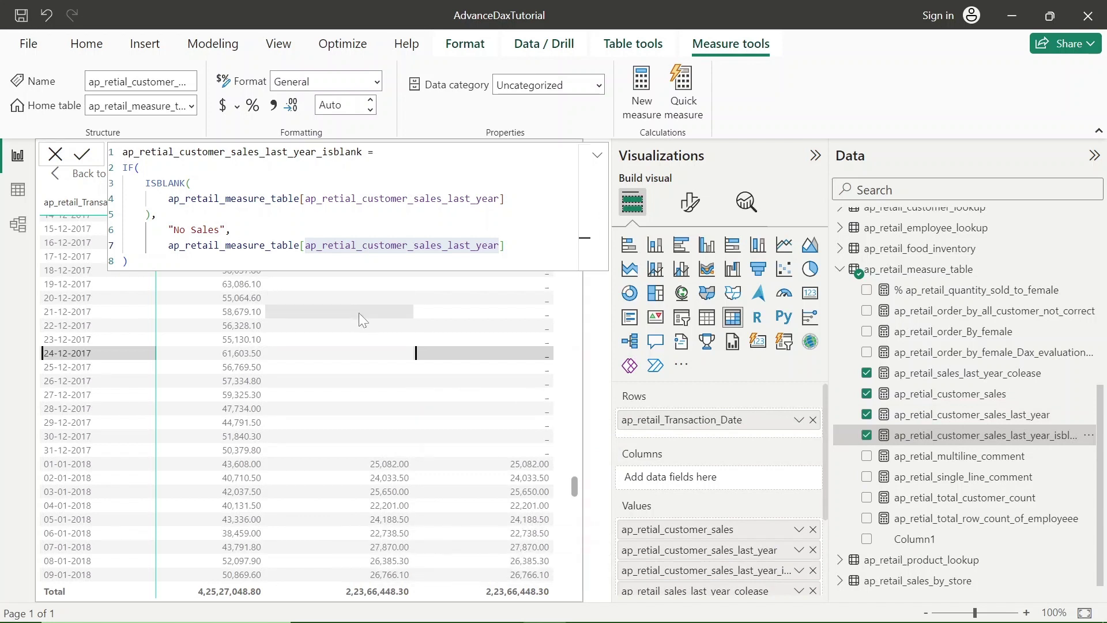
left_click(486, 361)
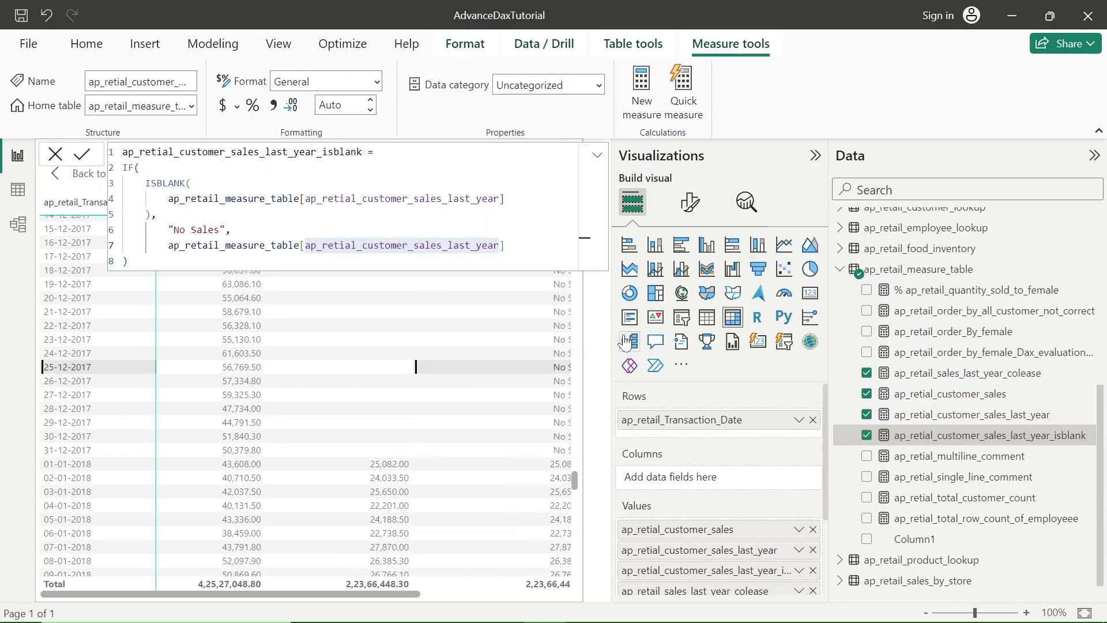
left_click(477, 318)
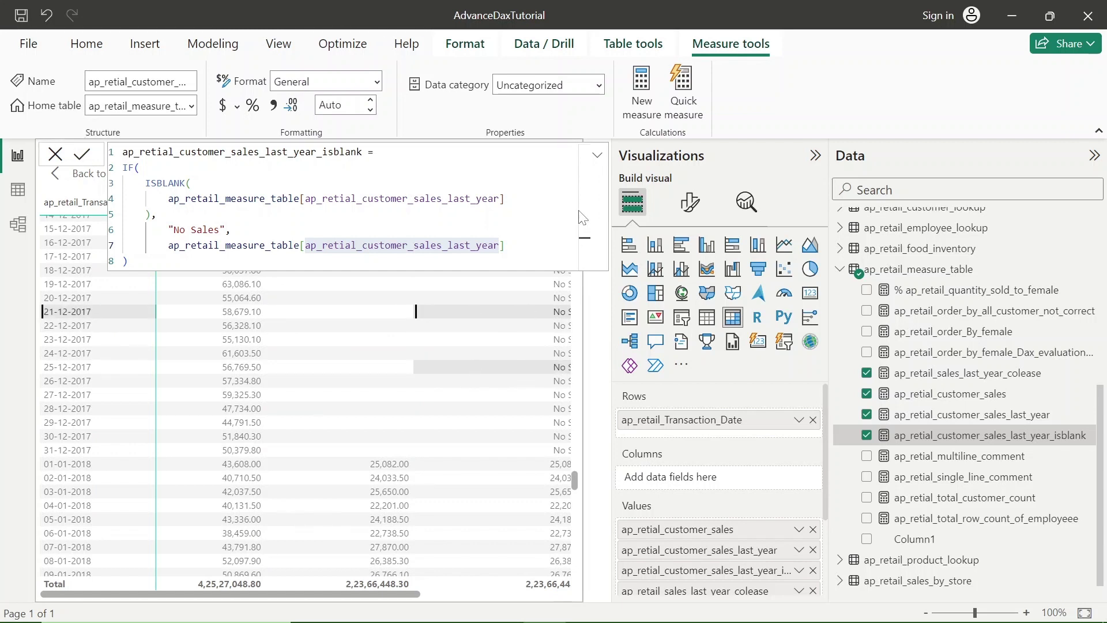
left_click(598, 154)
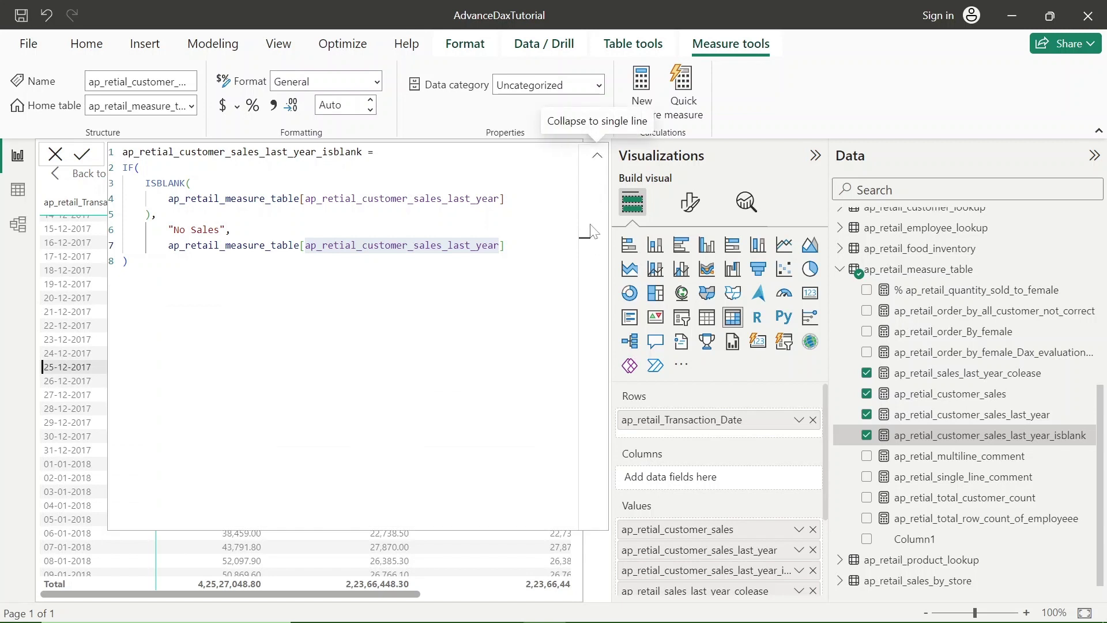
left_click(597, 154)
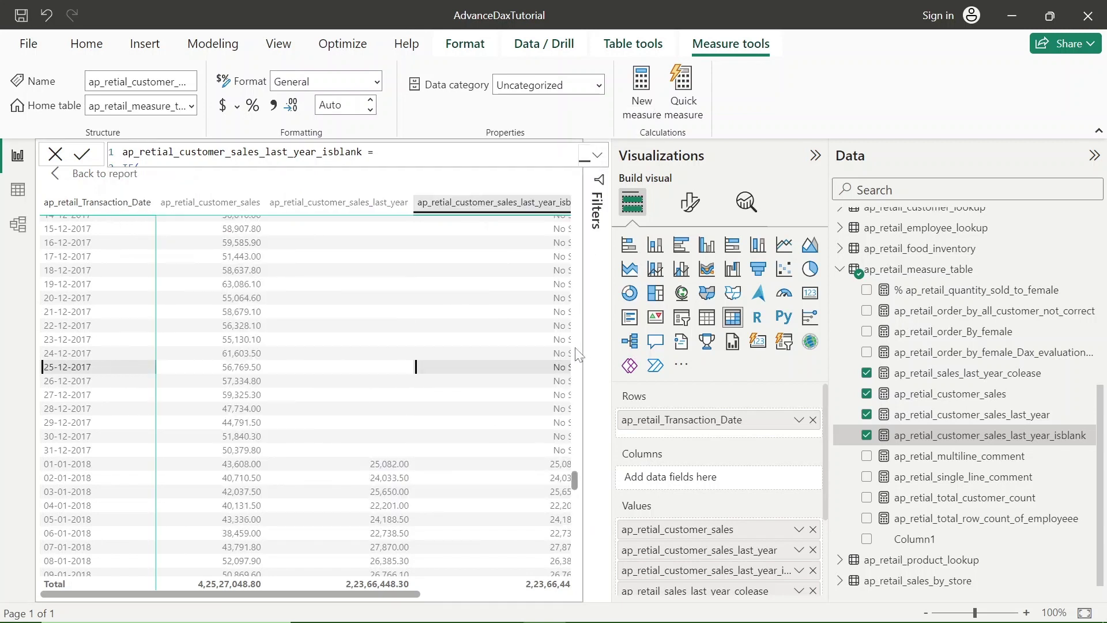
Widen the matrix area by narrowing and collapsing the Visualizations pane, and compare the last-year columns around the 2017–2018 boundary.
left_click_drag(611, 349, 693, 348)
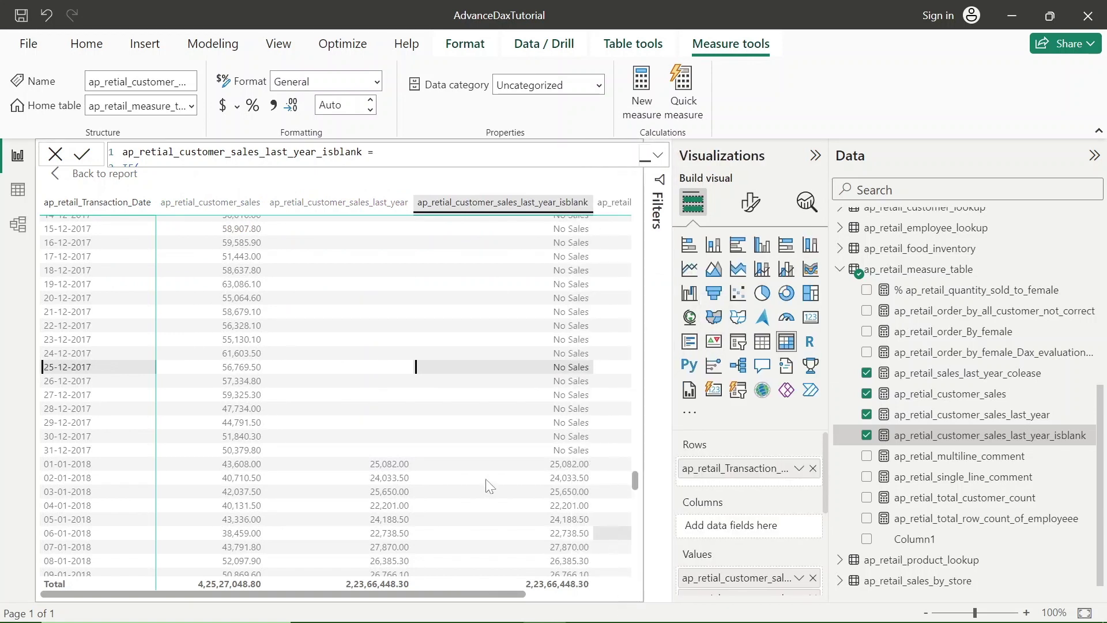
scroll(438, 344, "down", 1)
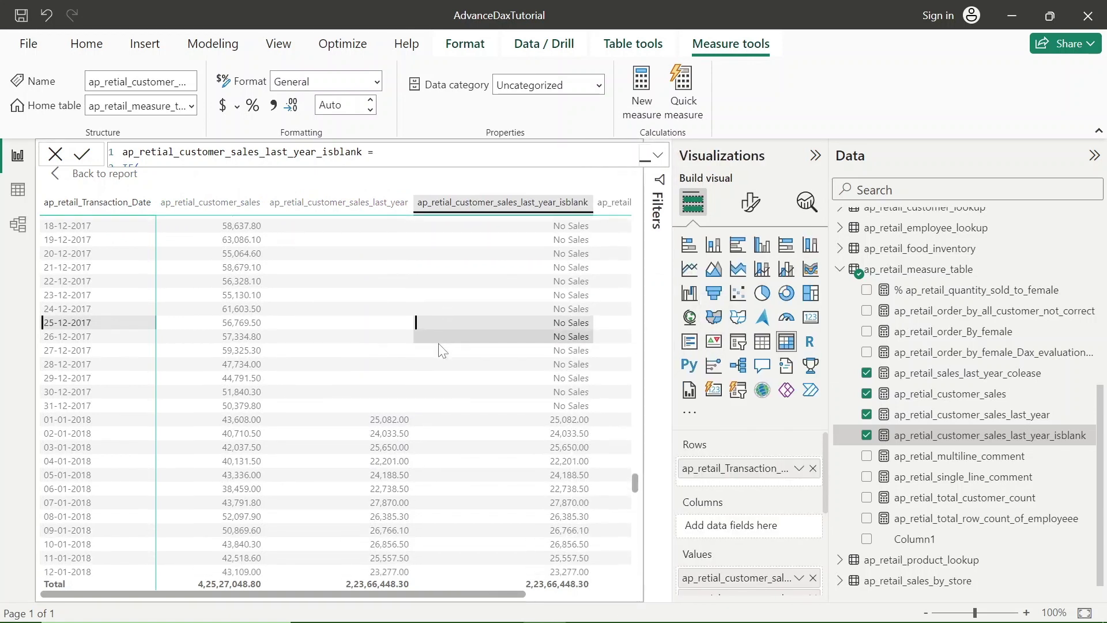
scroll(438, 345, "up", 5)
scroll(438, 344, "down", 5)
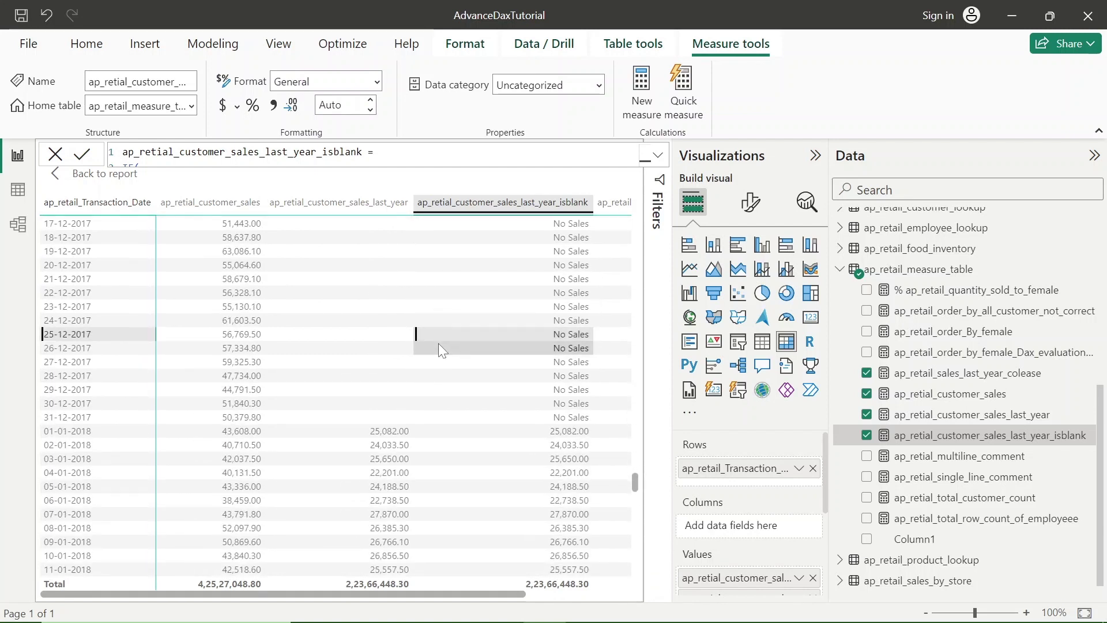
scroll(438, 344, "down", 1)
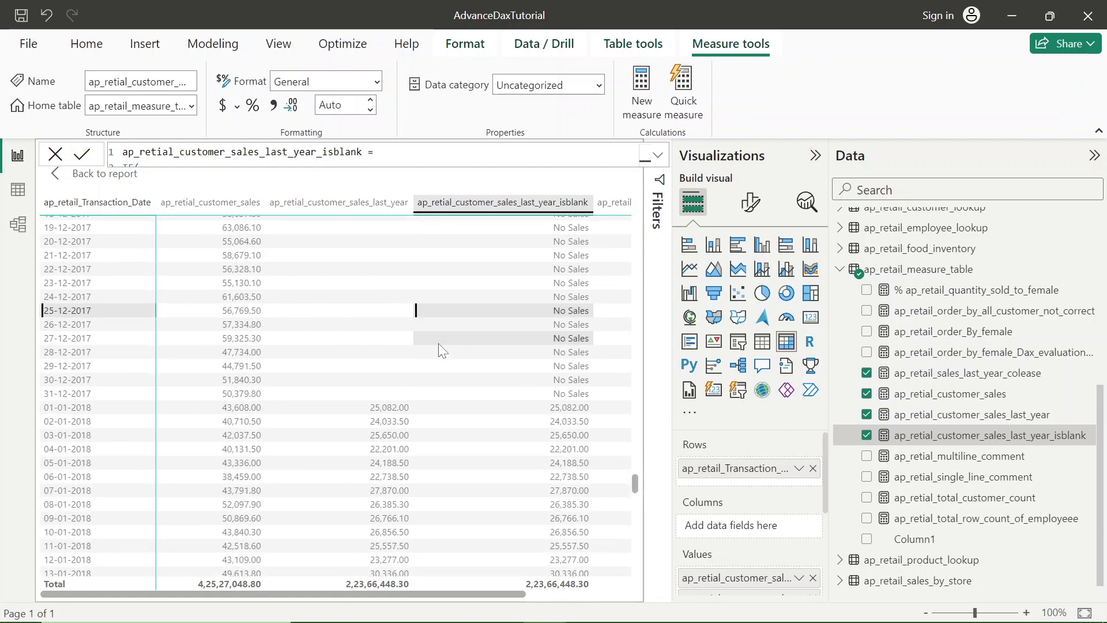
left_click(816, 157)
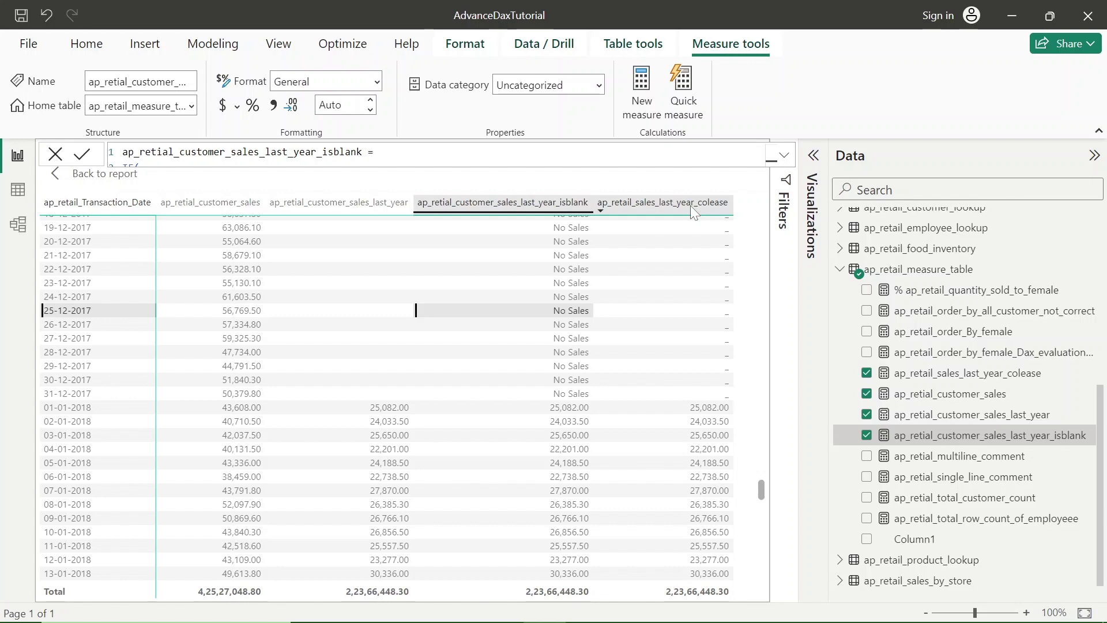
Sort the matrix in ascending order by ap_retial_customer_sales_last_year.
left_click(364, 203)
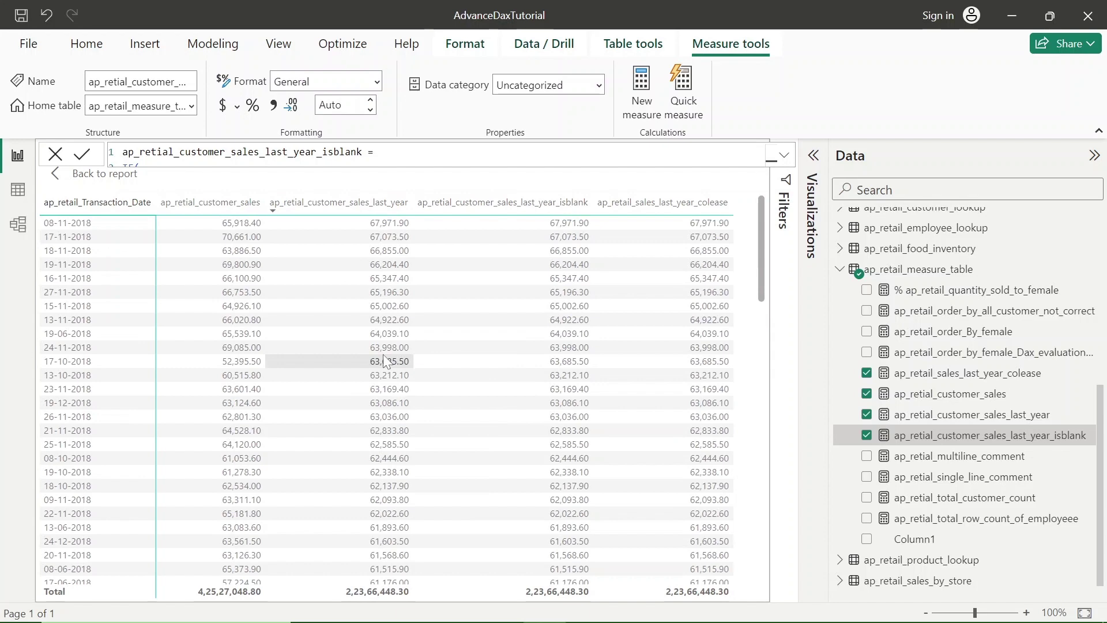
scroll(383, 355, "down", 10)
scroll(383, 355, "up", 10)
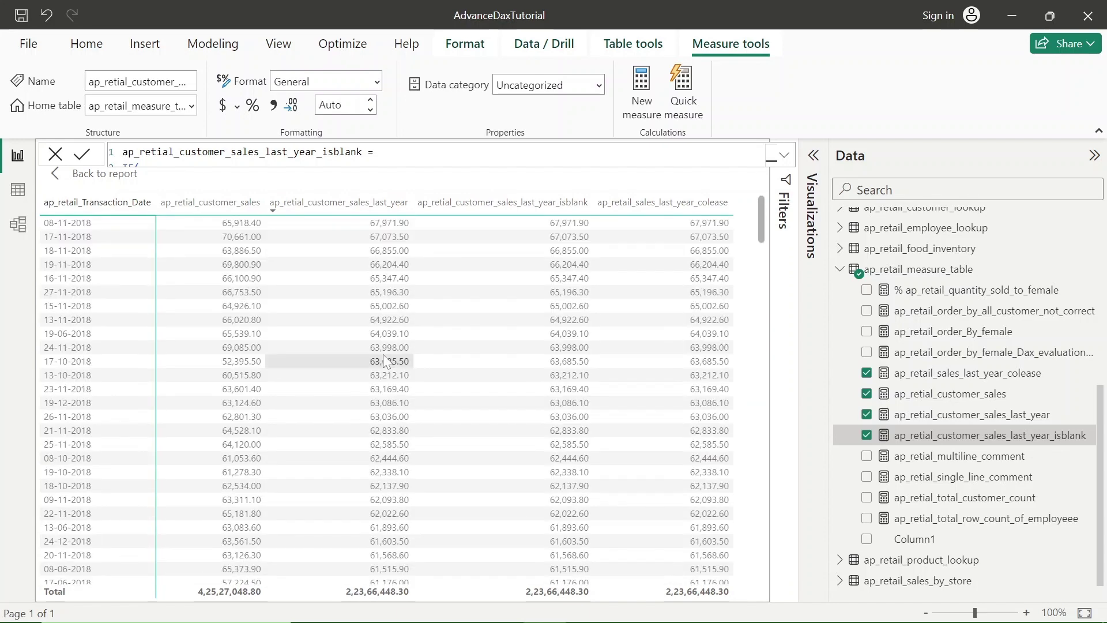
scroll(383, 354, "down", 1)
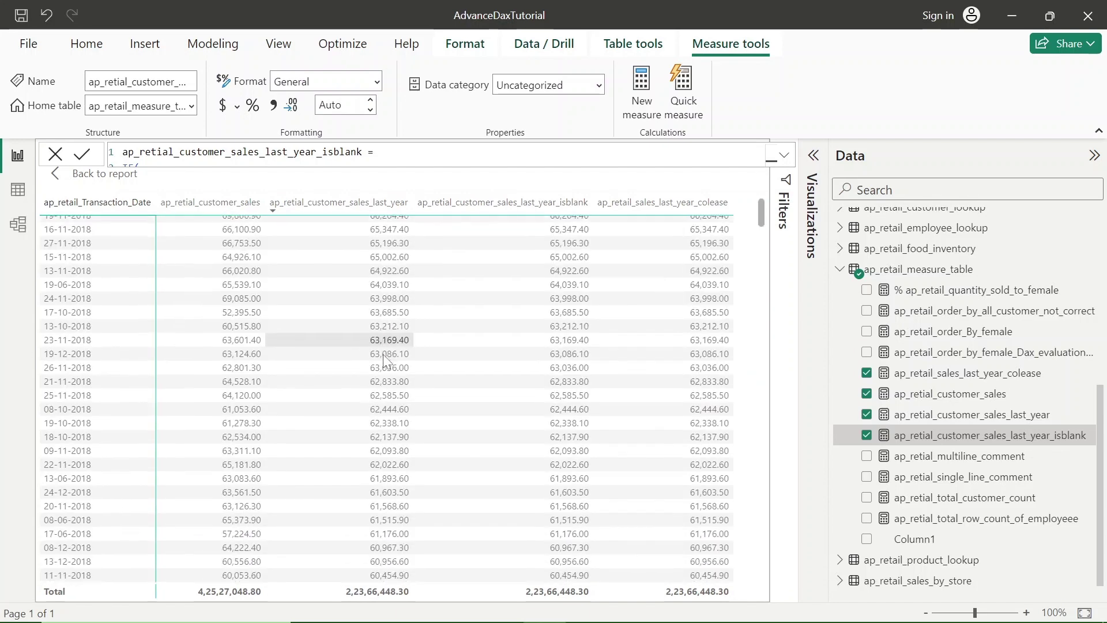
left_click(355, 206)
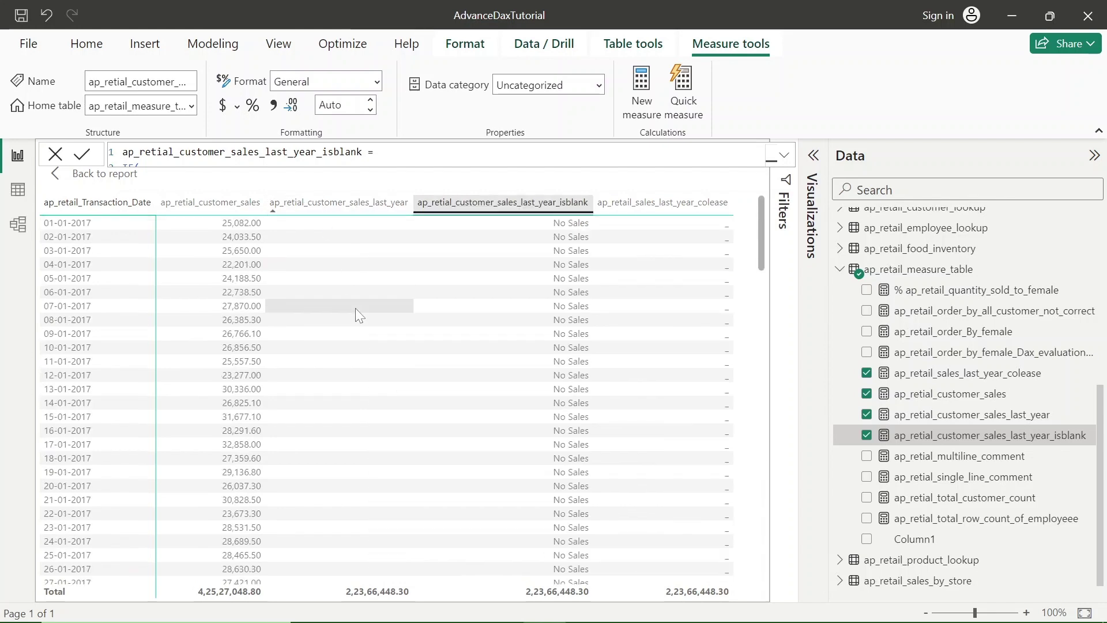
Examine the sorted rows where blank last-year sales give way to values, comparing the plain, ISBLANK and COALESCE columns.
scroll(355, 309, "down", 10)
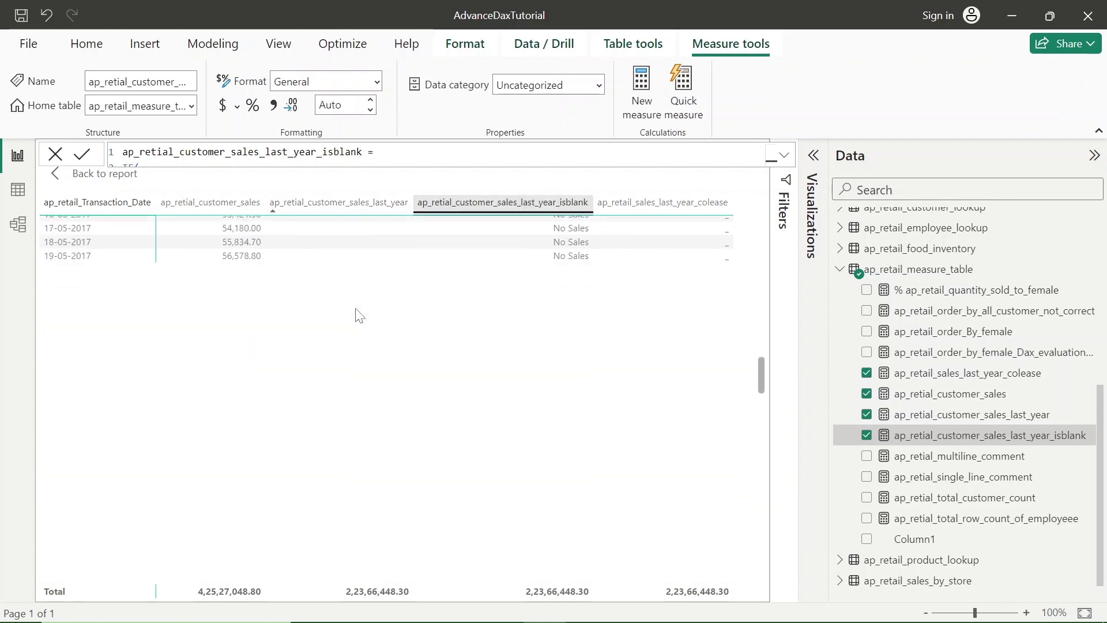
scroll(359, 315, "down", 10)
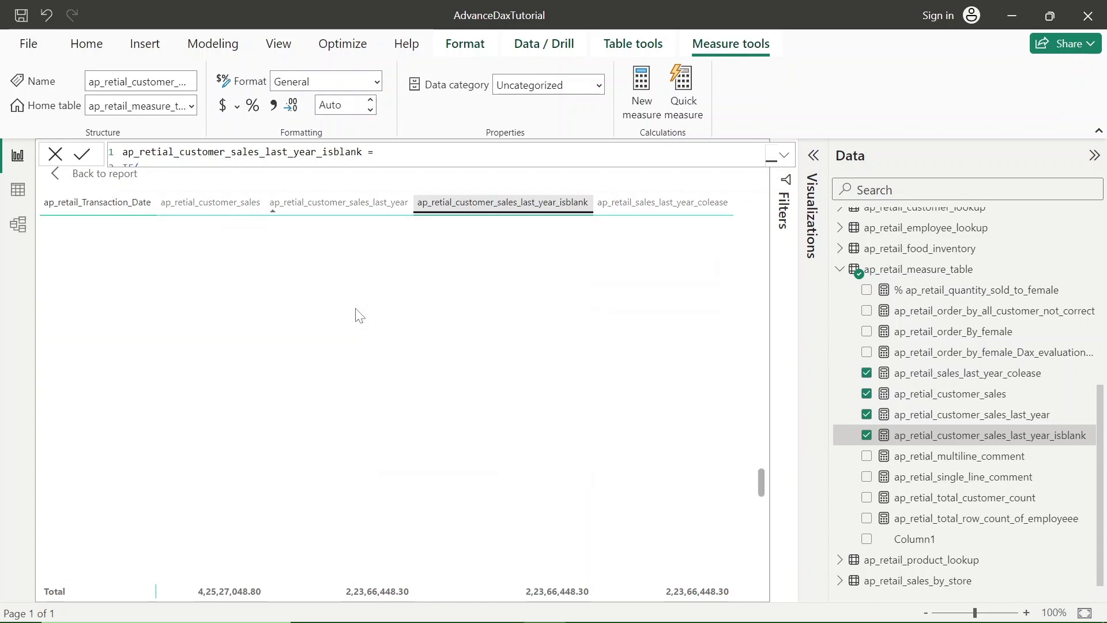
scroll(357, 311, "down", 5)
scroll(359, 315, "down", 2)
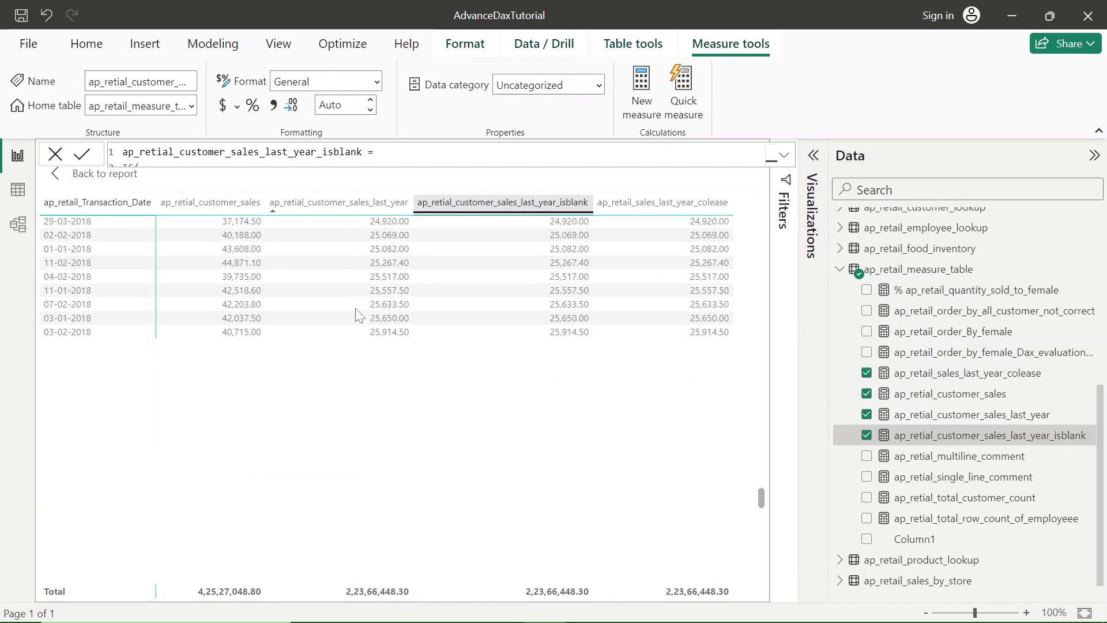
scroll(359, 316, "up", 4)
scroll(357, 314, "up", 5)
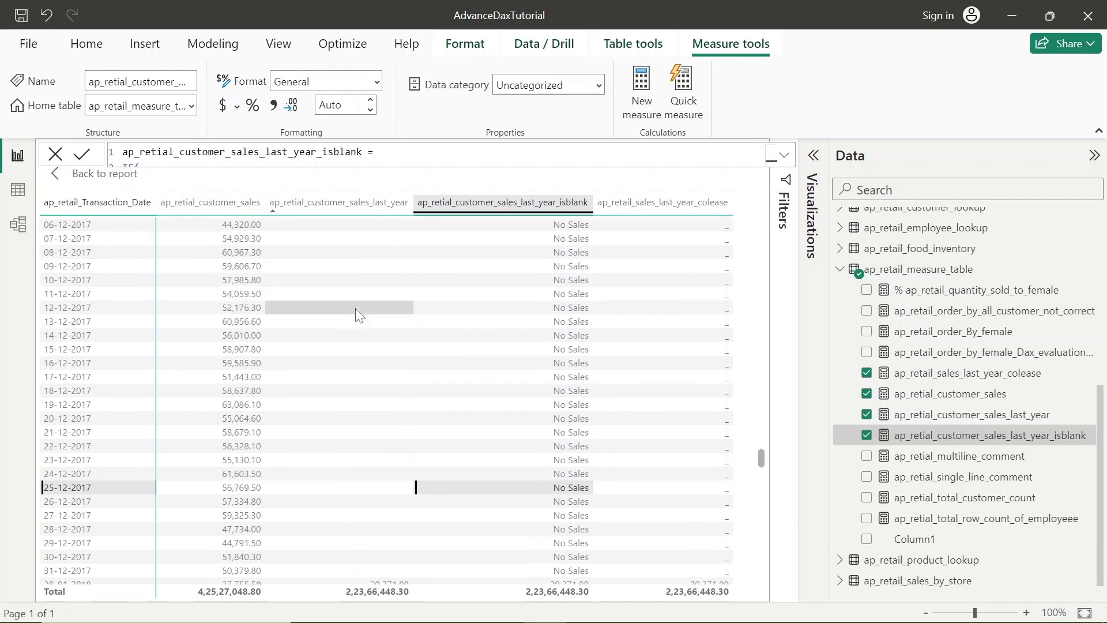
scroll(357, 314, "down", 2)
scroll(357, 314, "up", 1)
scroll(357, 314, "down", 1)
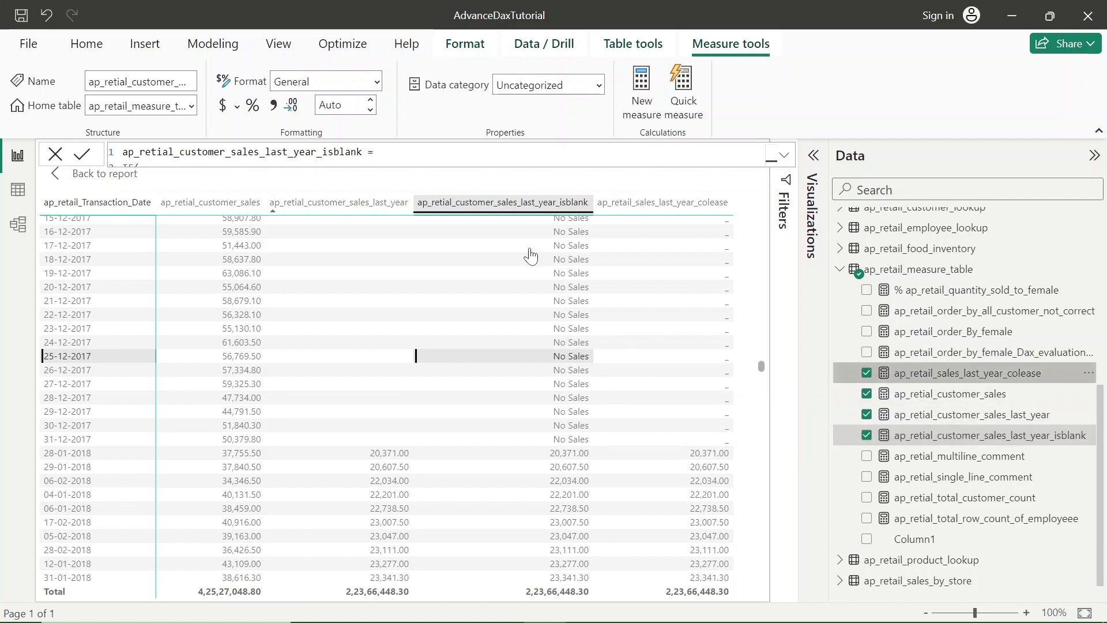
Open the full formula of ap_retail_sales_last_year_colease and examine the "_" fallback argument of COALESCE.
left_click(784, 157)
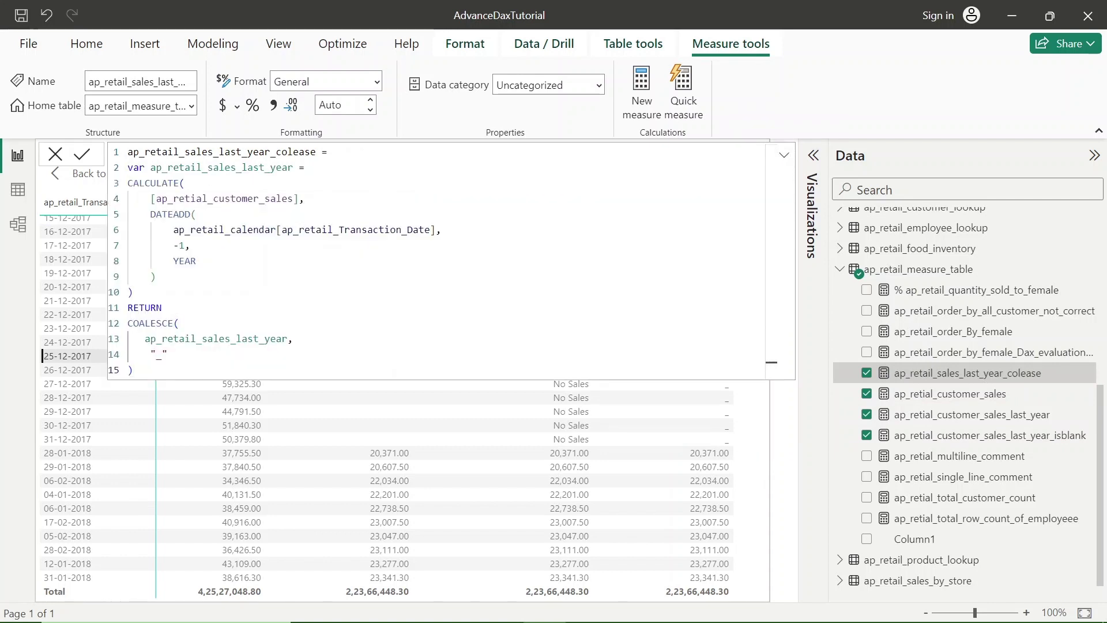
left_click(168, 354)
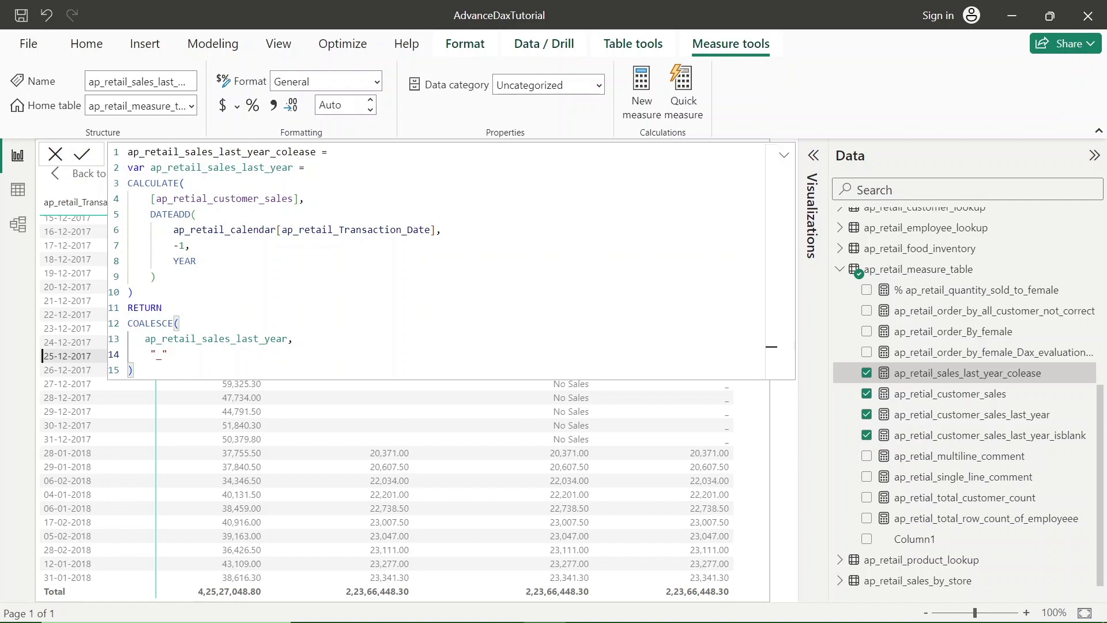
key("alt+Tab")
key("Right")
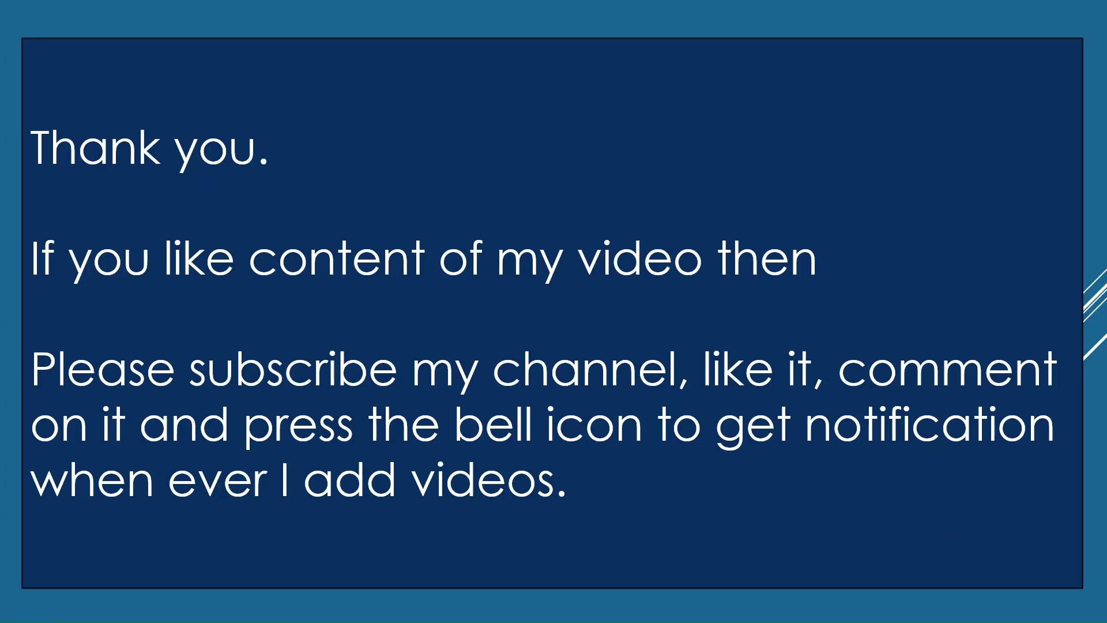